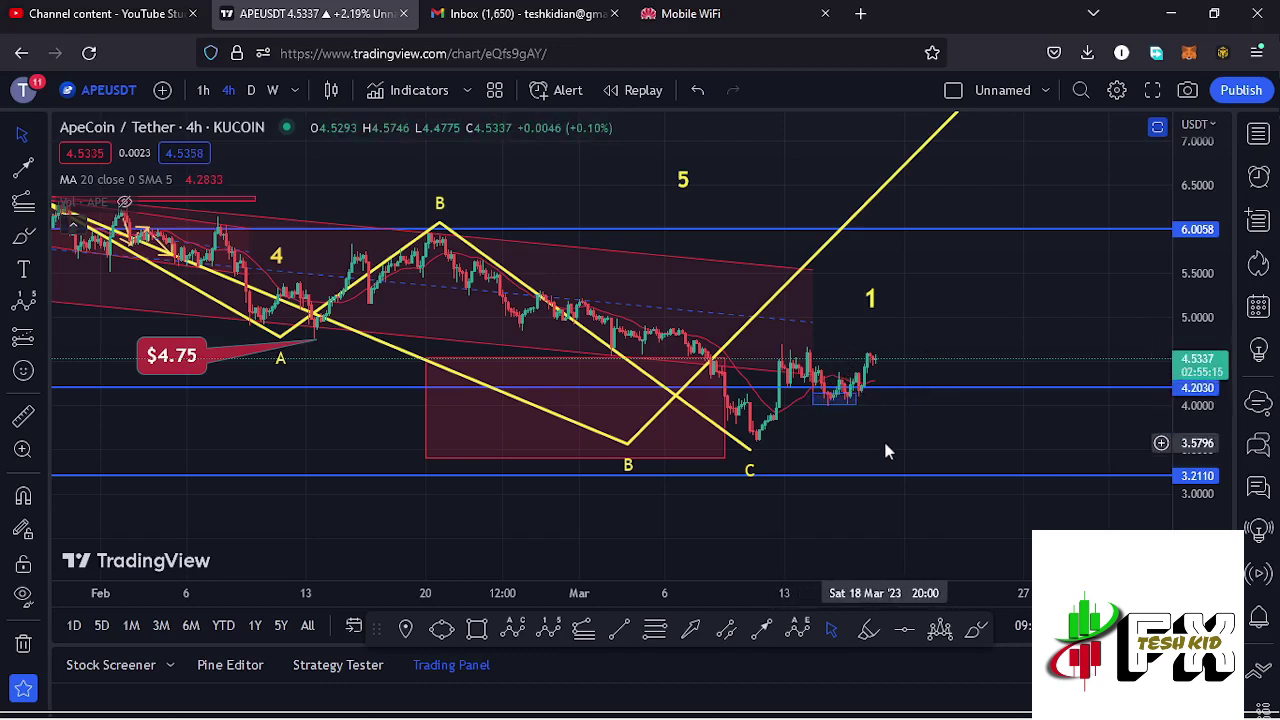
Examine the 4-hour wave count from the November low through the corrective A-B-C waves to the projected wave C target.
scroll(883, 438, "down", 2)
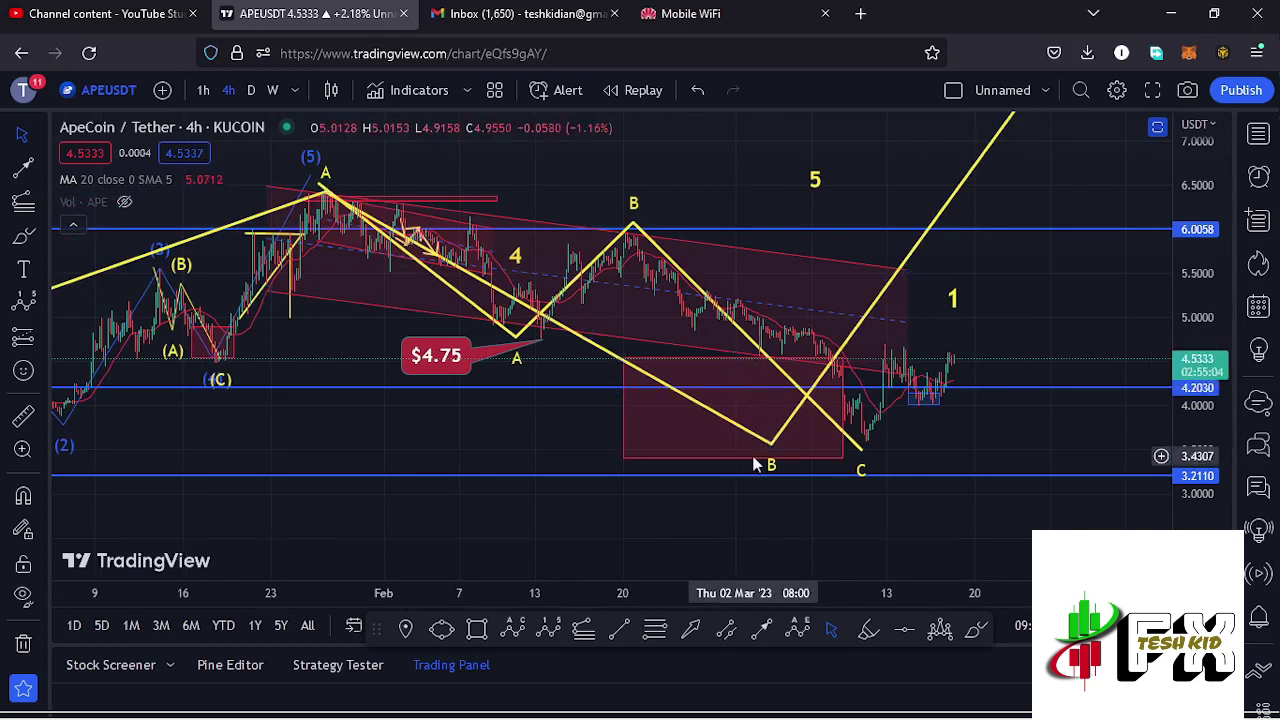
scroll(642, 437, "down", 2)
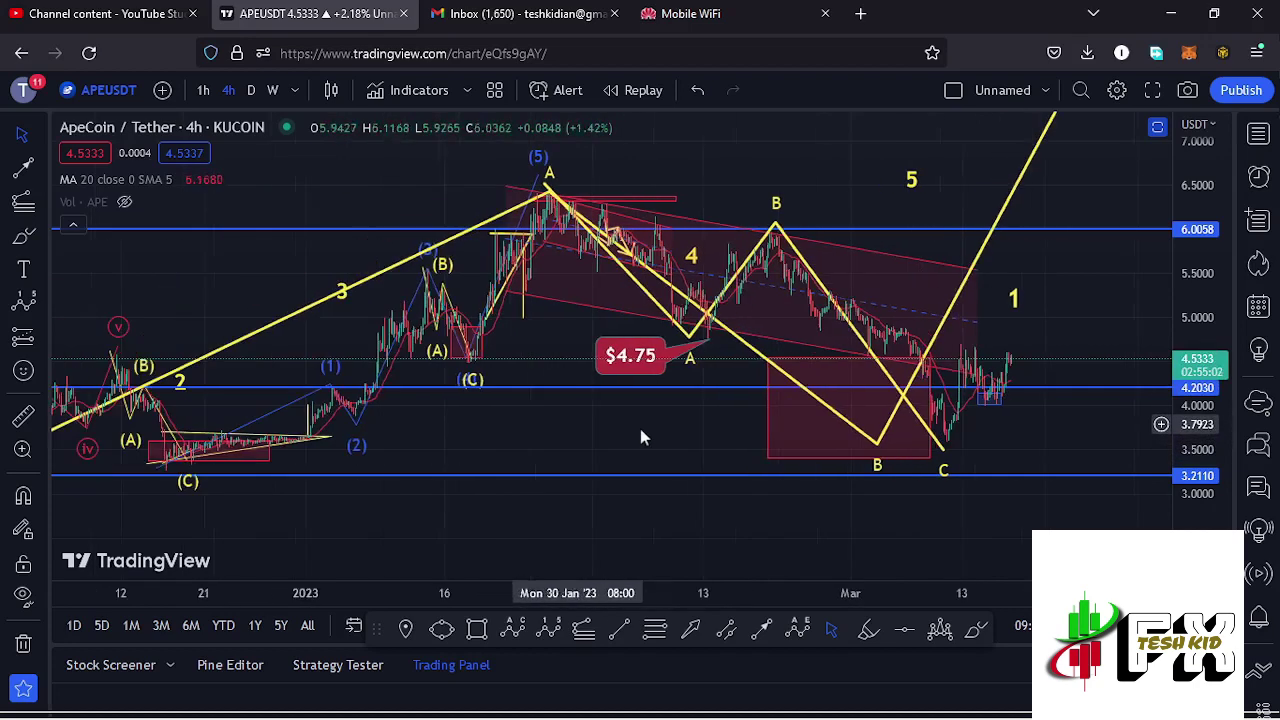
scroll(760, 430, "down", 2)
left_click_drag(721, 448, 554, 500)
scroll(1190, 272, "down", 6)
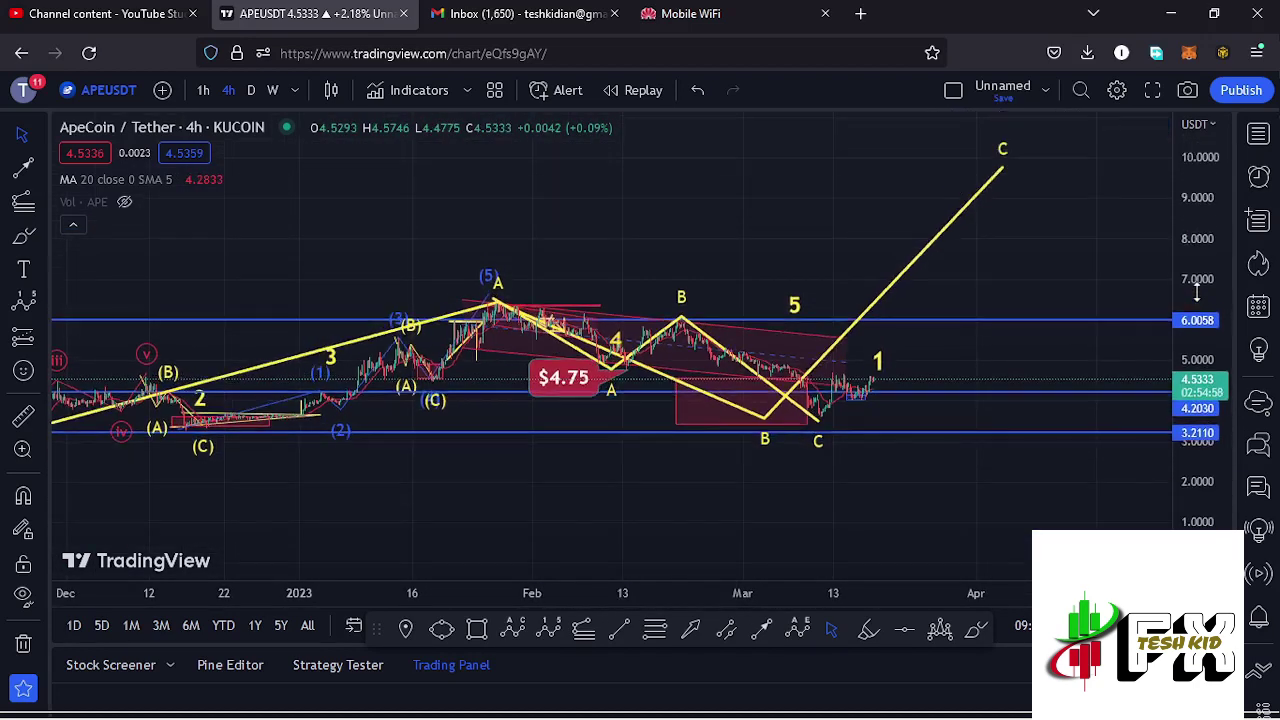
left_click_drag(1197, 290, 1196, 308)
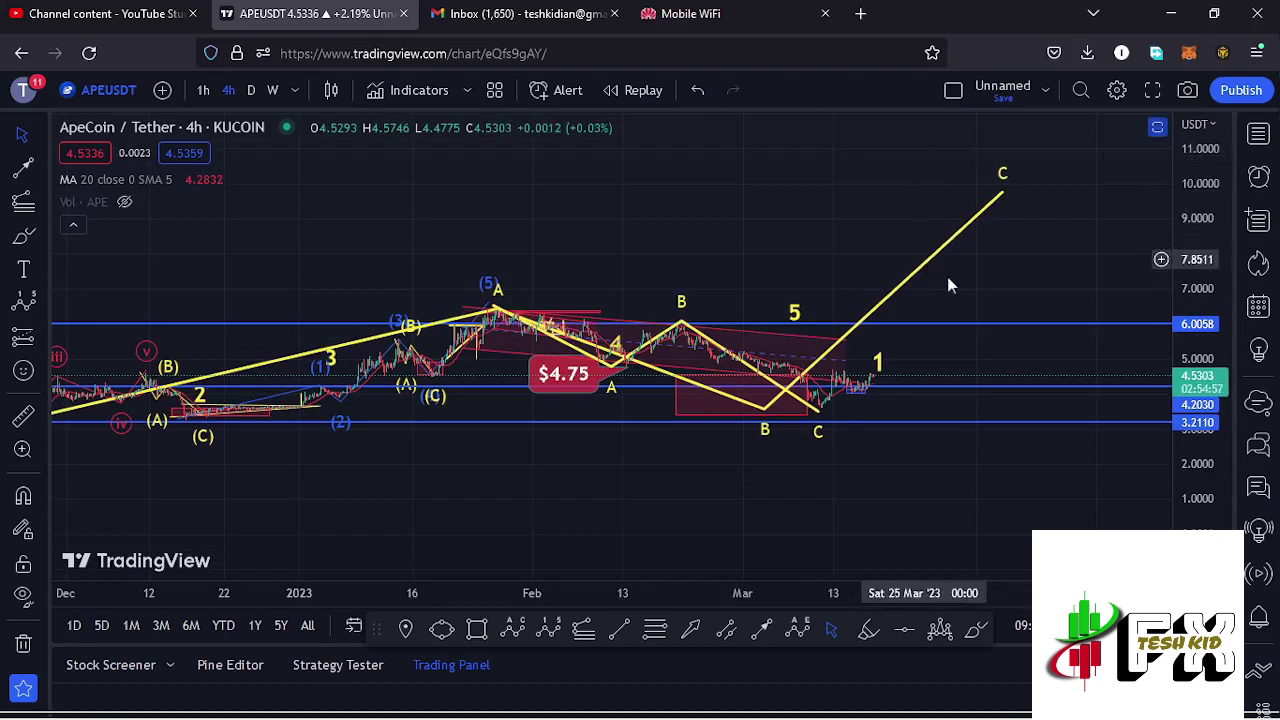
scroll(750, 296, "down", 2)
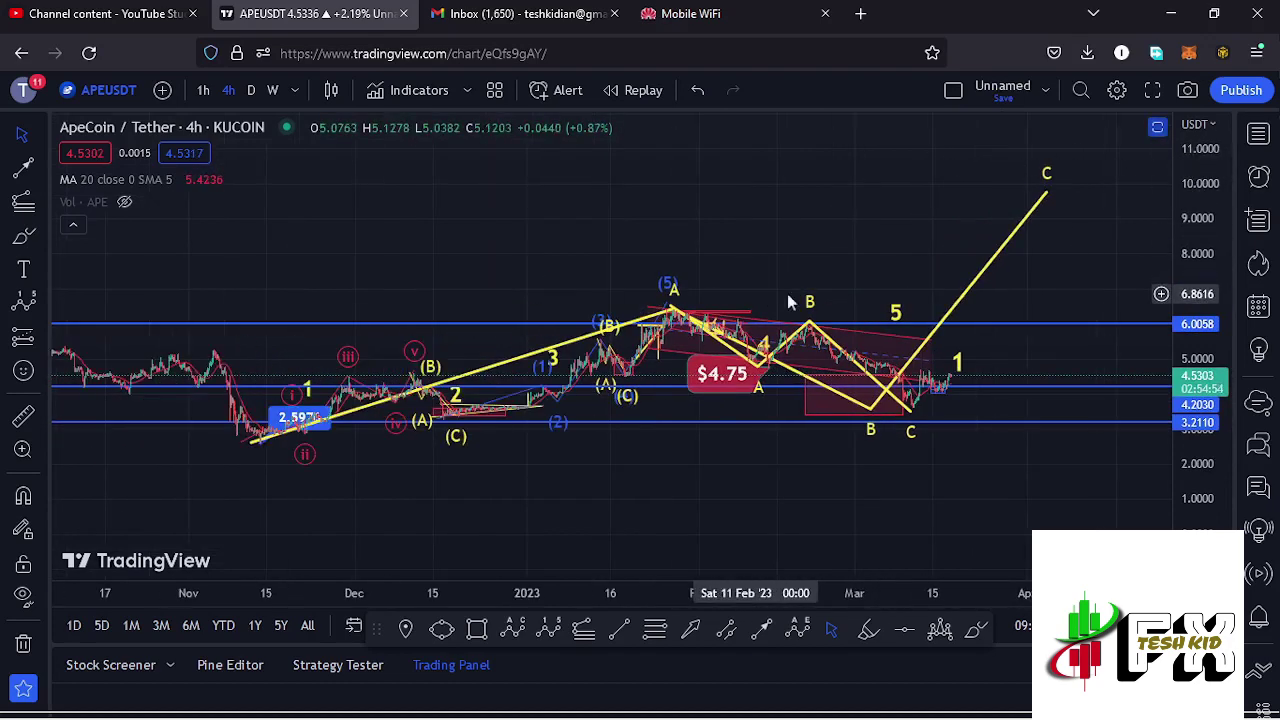
left_click_drag(857, 297, 861, 267)
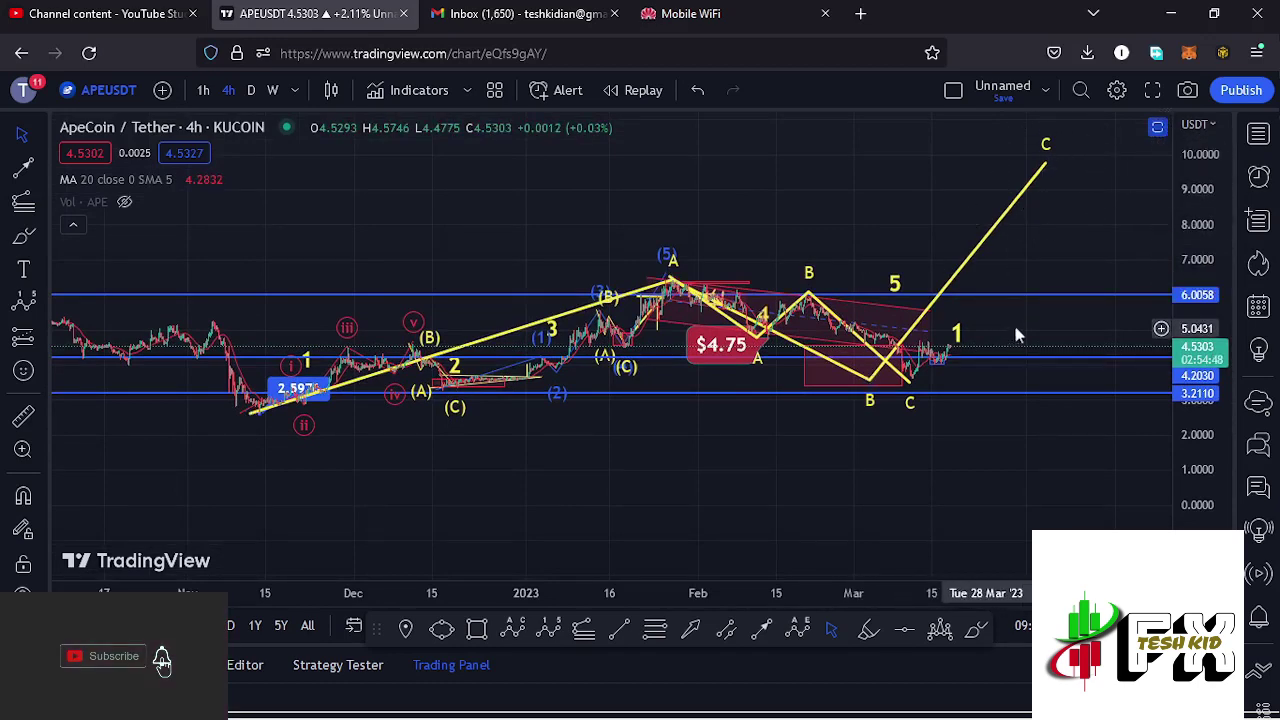
left_click_drag(1016, 335, 1056, 321)
scroll(1196, 388, "up", 7)
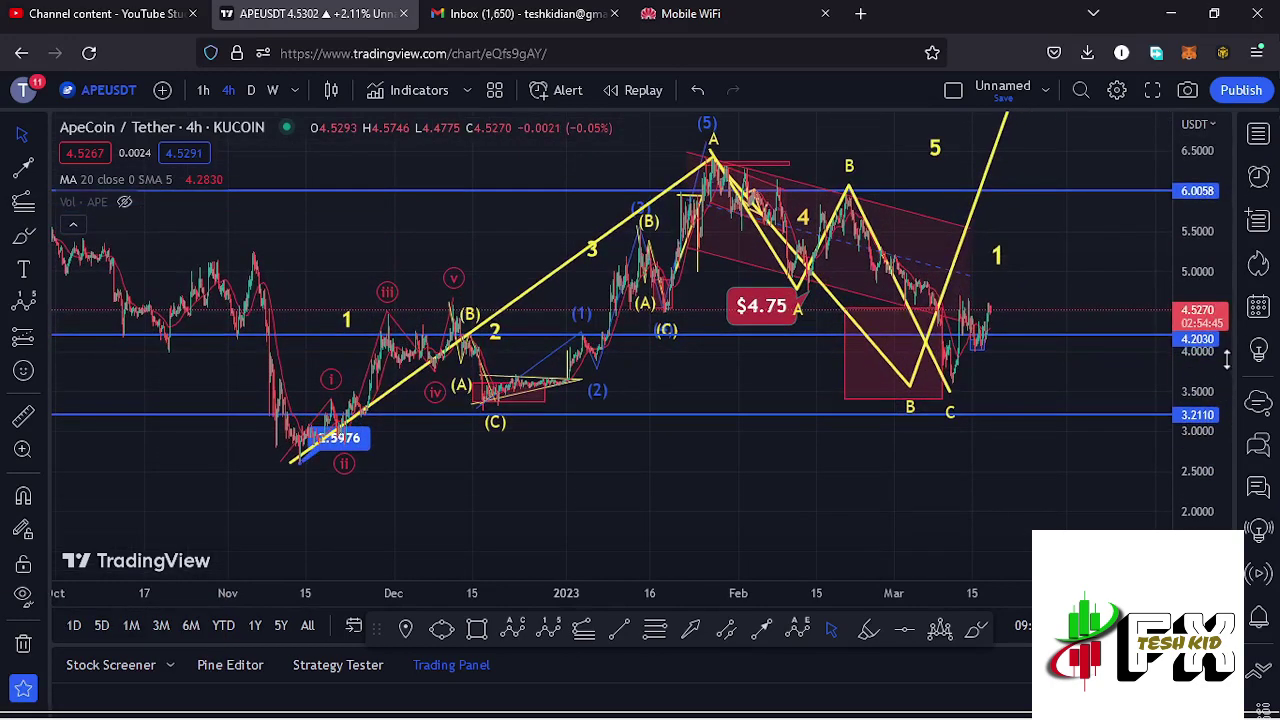
Inspect the price label at the November low where the rising yellow wave starts.
left_click_drag(733, 368, 741, 398)
scroll(758, 426, "up", 1)
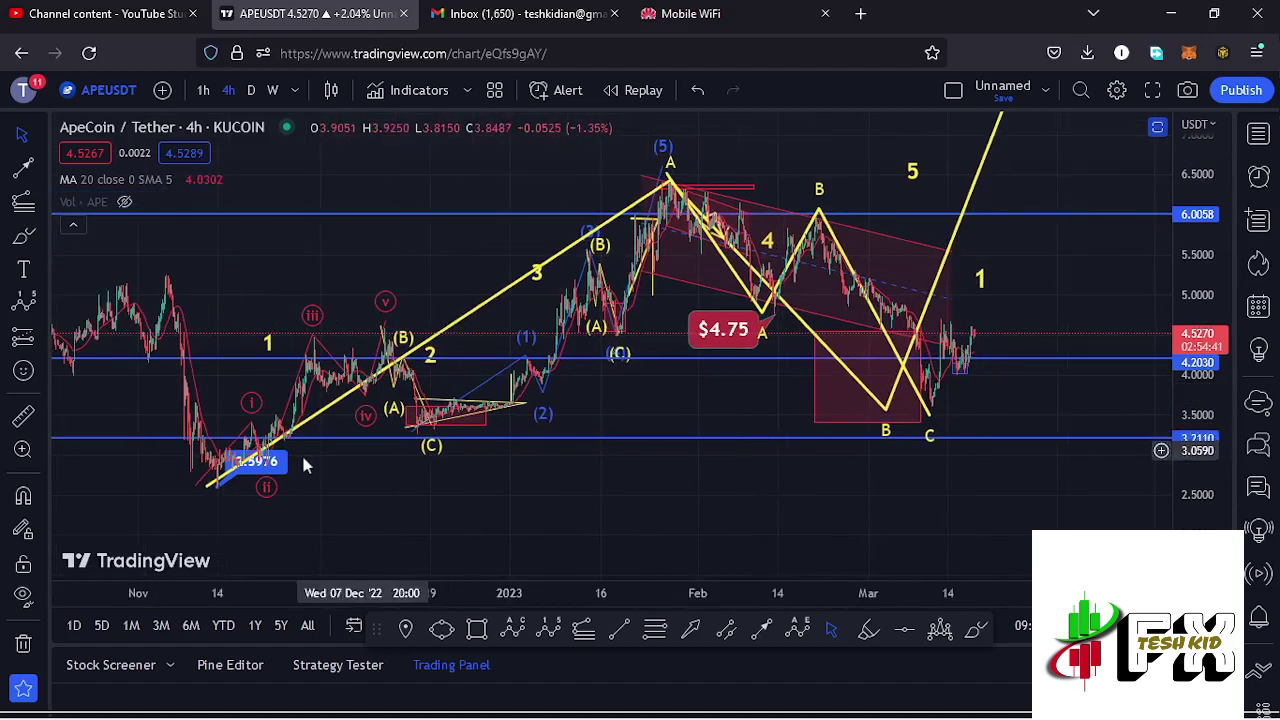
left_click(259, 470)
left_click(250, 474)
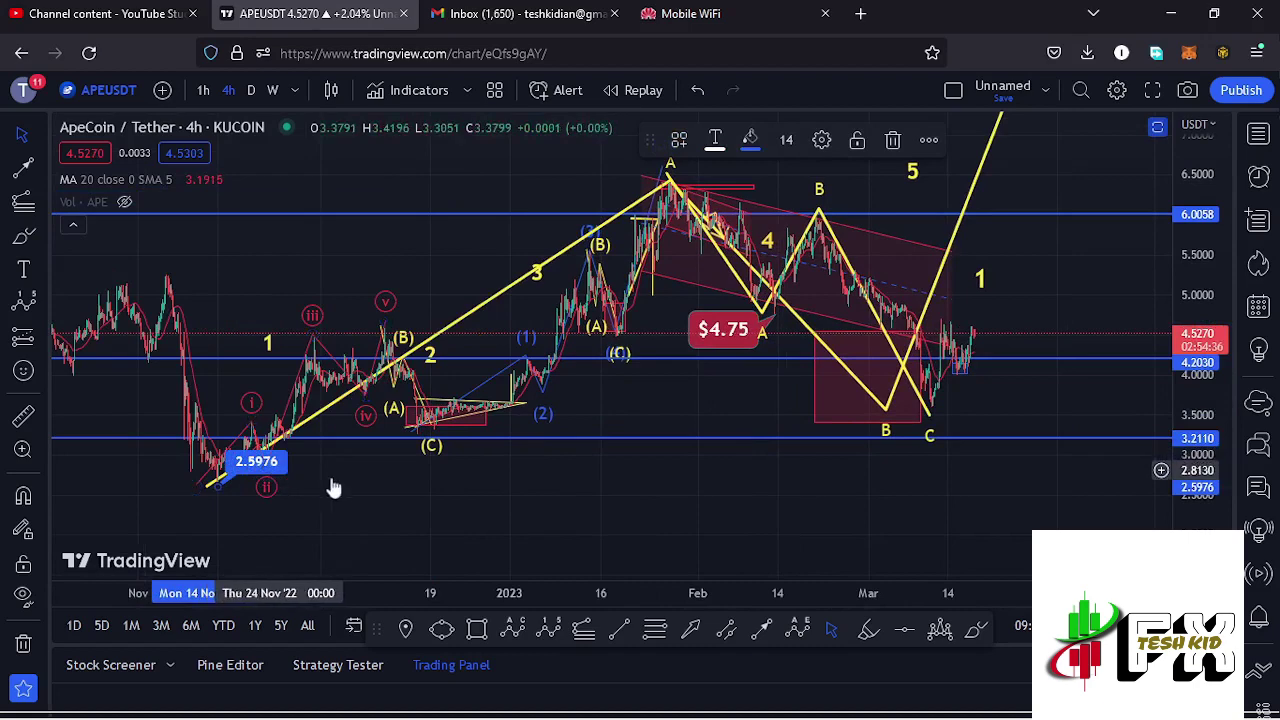
left_click(702, 386)
left_click_drag(701, 386, 701, 389)
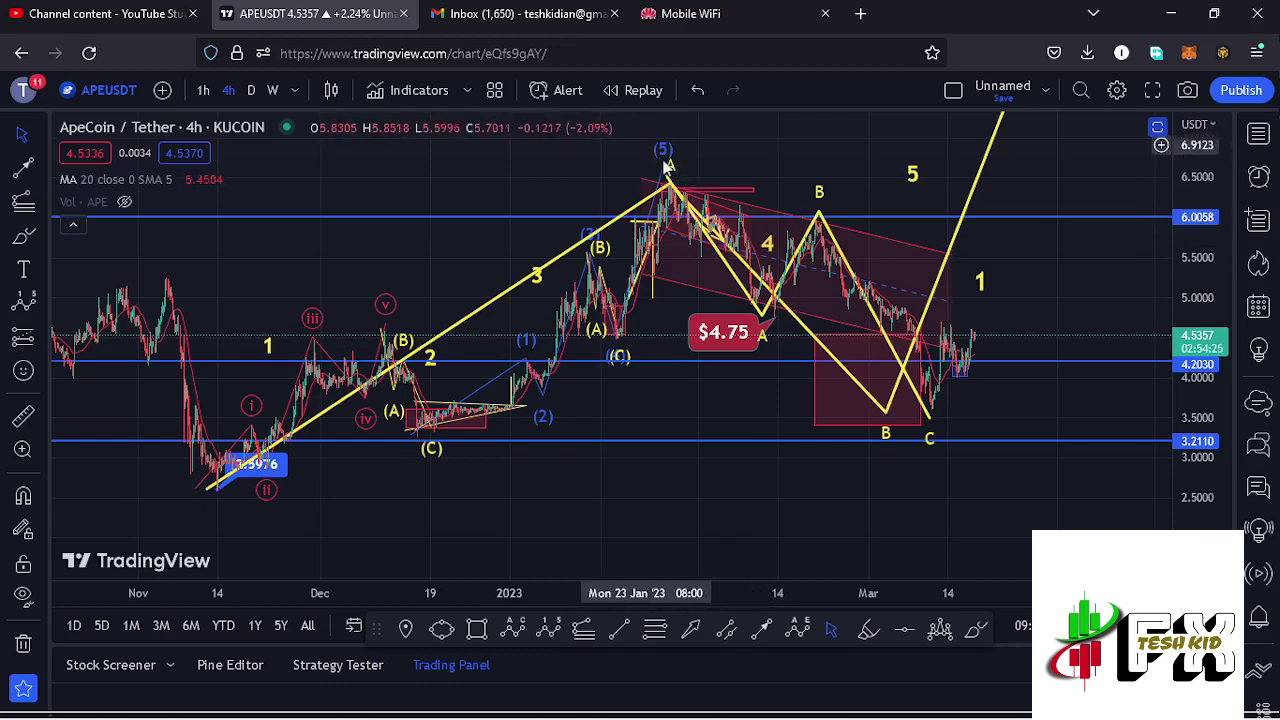
Check the correction with a temporary Fibonacci retracement from the November low at about 2.60 to the January high at about 6.41, and delete it.
left_click(655, 627)
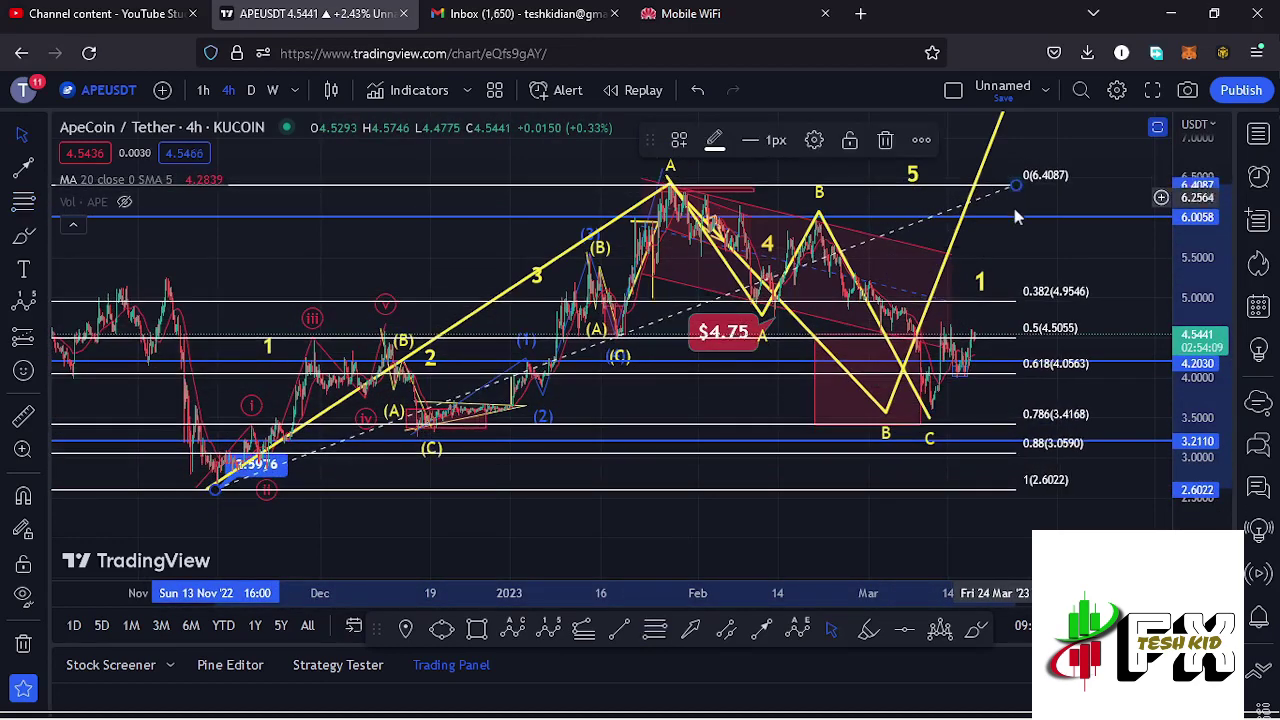
left_click_drag(1109, 250, 1034, 259)
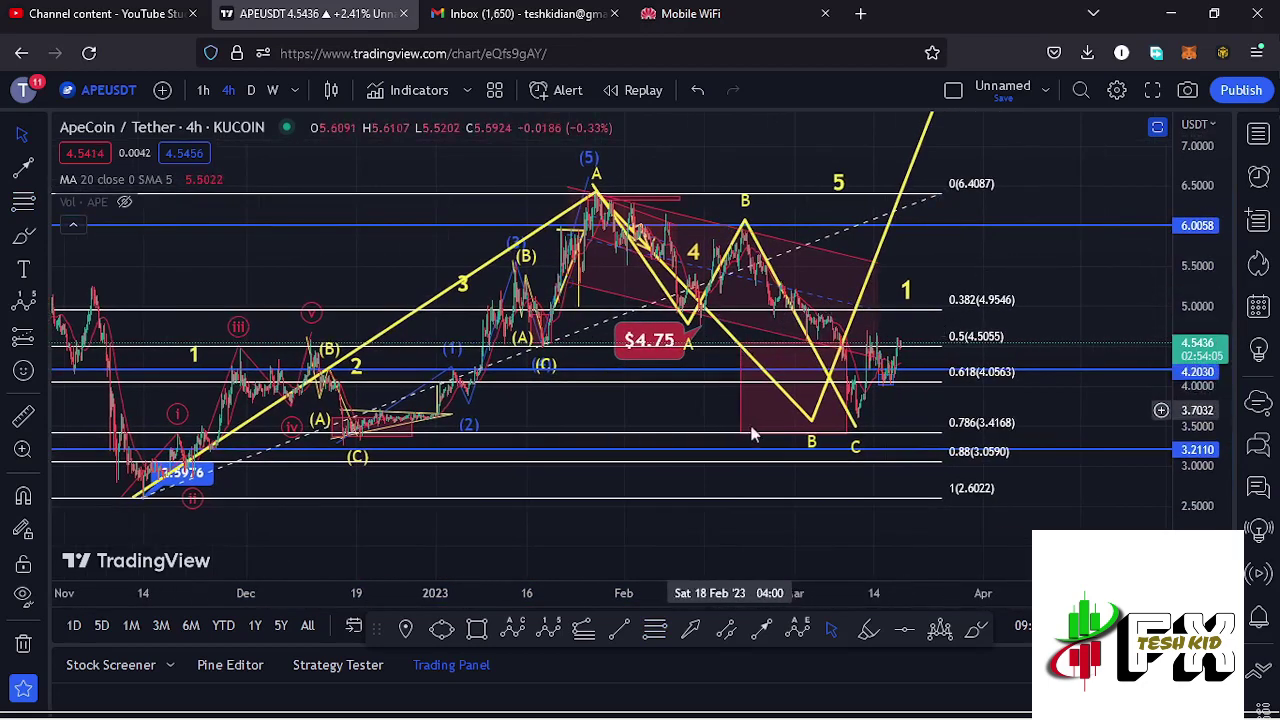
left_click(955, 190)
left_click(885, 138)
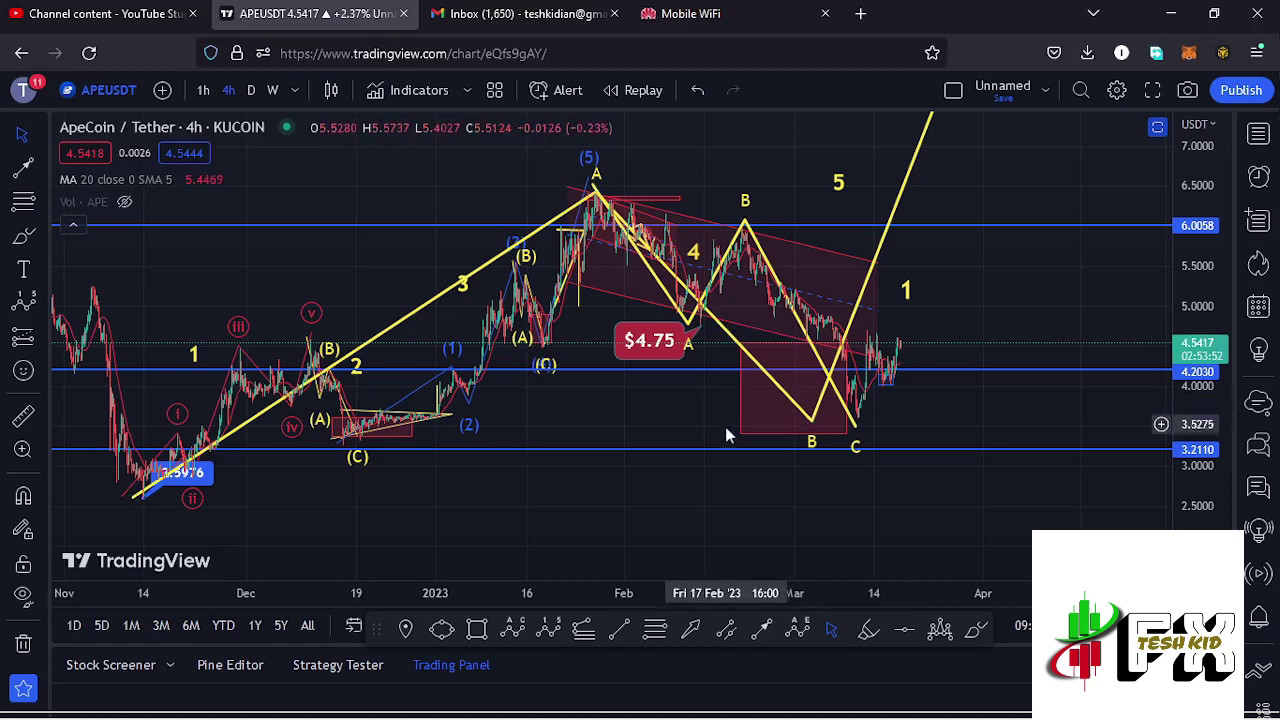
Check the wave C target with a temporary trend-based Fibonacci extension from the November low and January high to about 3.56, and delete it.
left_click_drag(1132, 266, 988, 340)
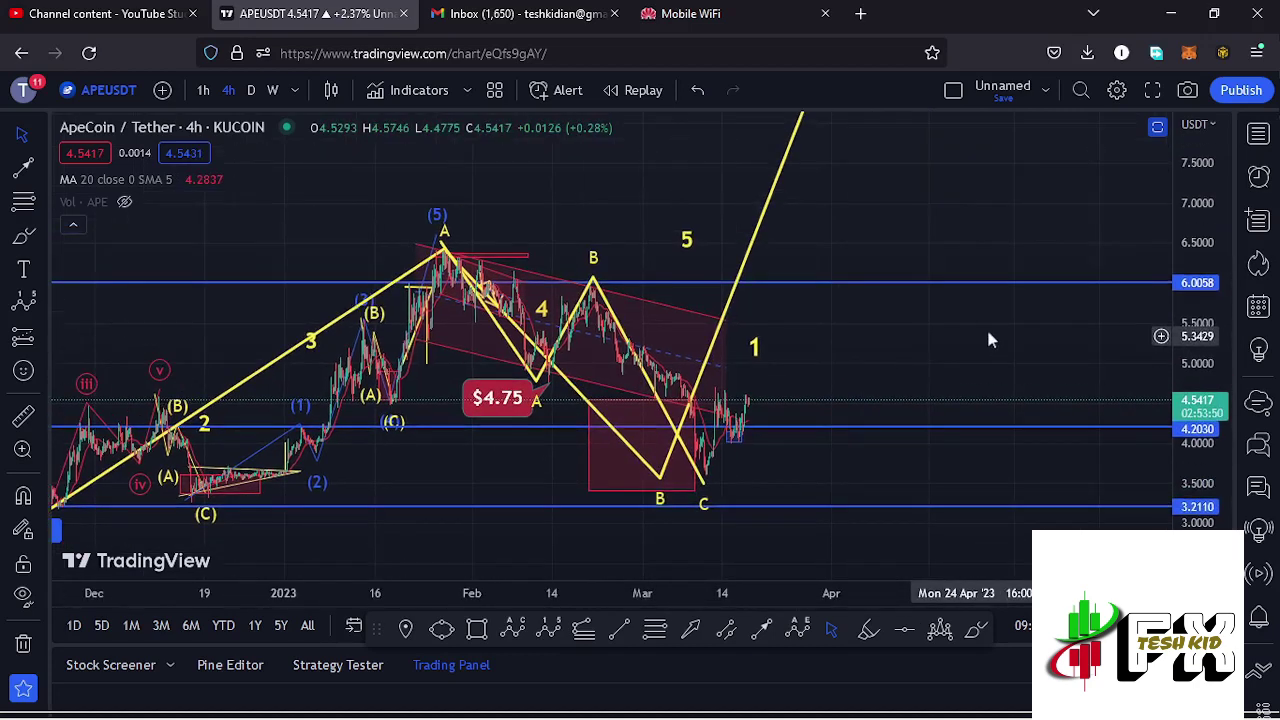
left_click_drag(1202, 192, 1207, 212)
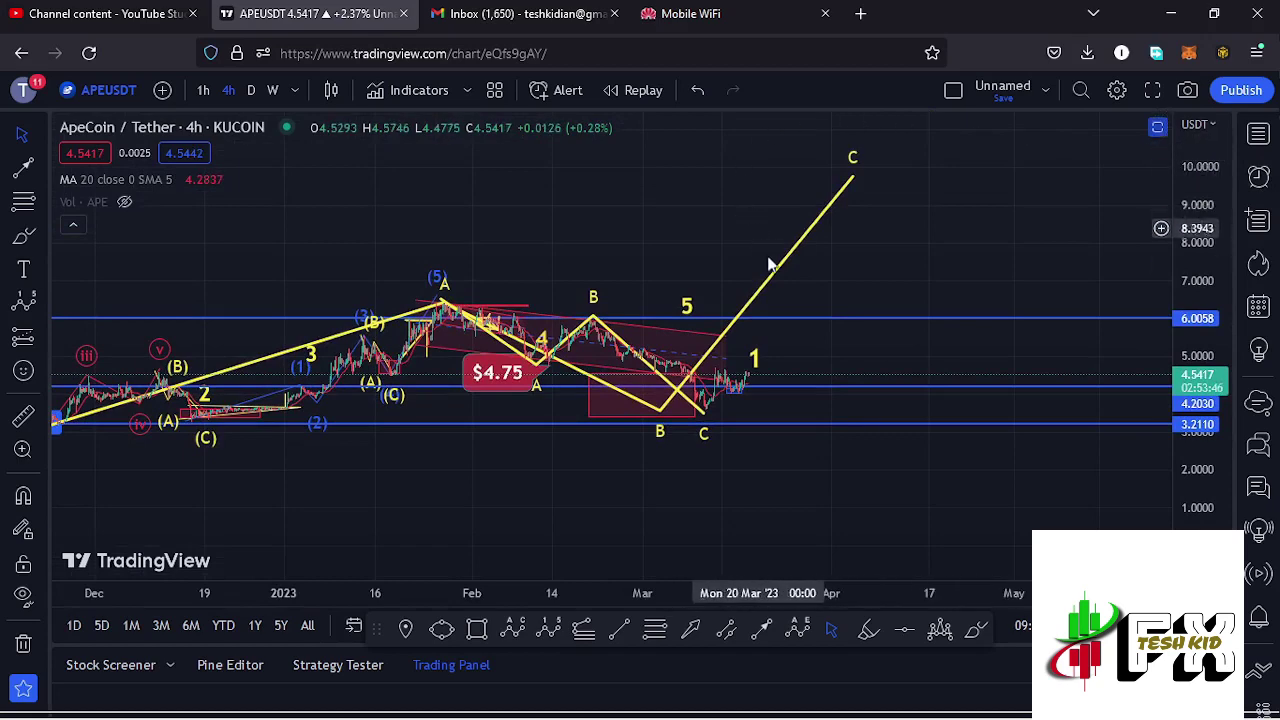
scroll(765, 288, "down", 2)
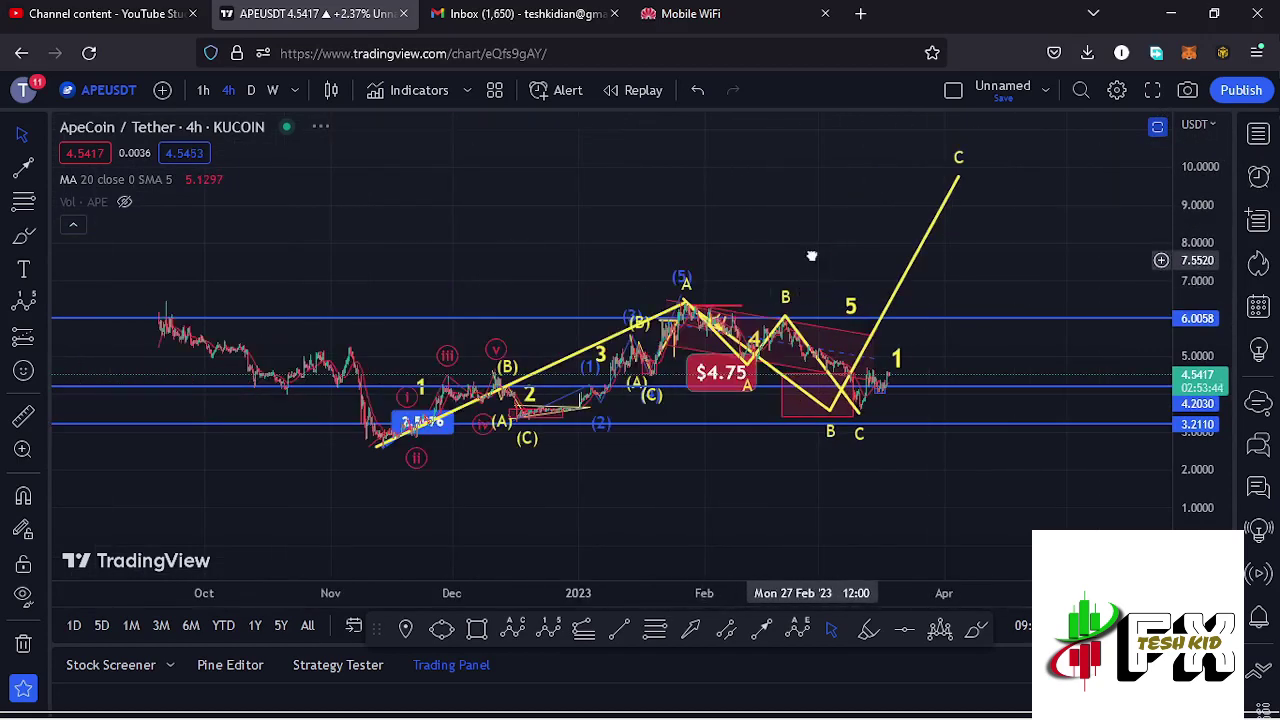
left_click_drag(812, 256, 811, 249)
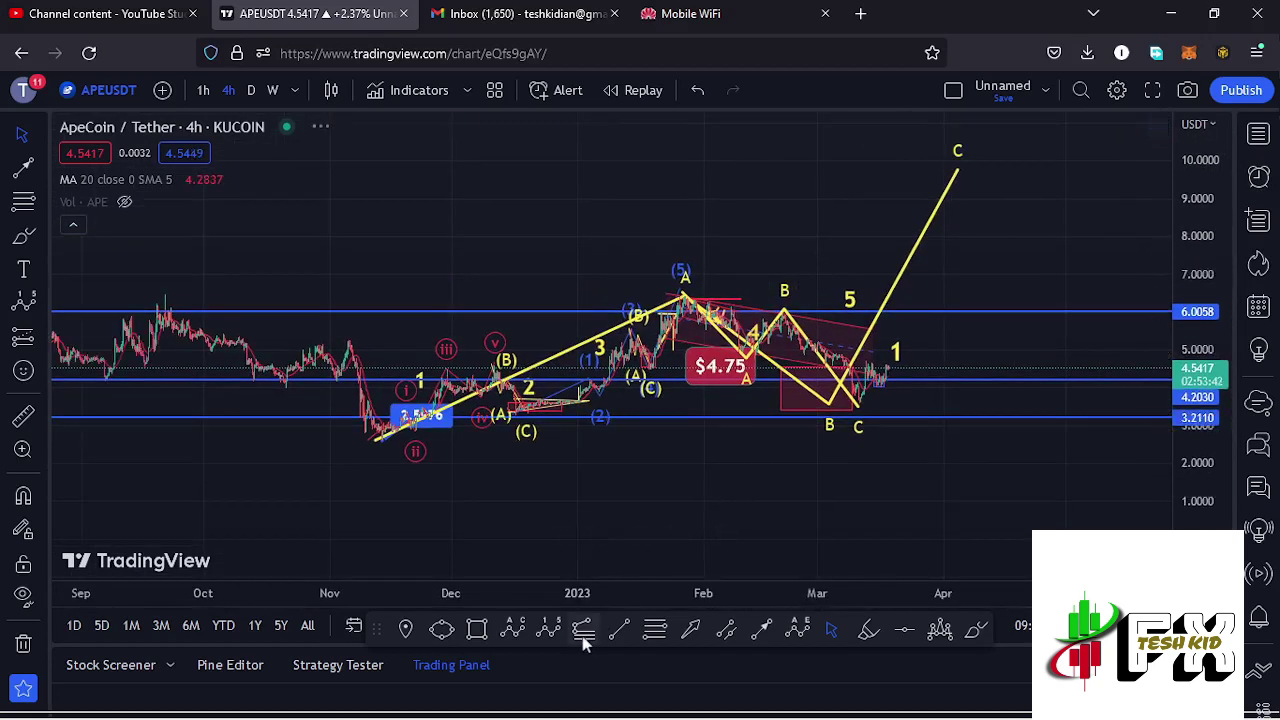
left_click(404, 431)
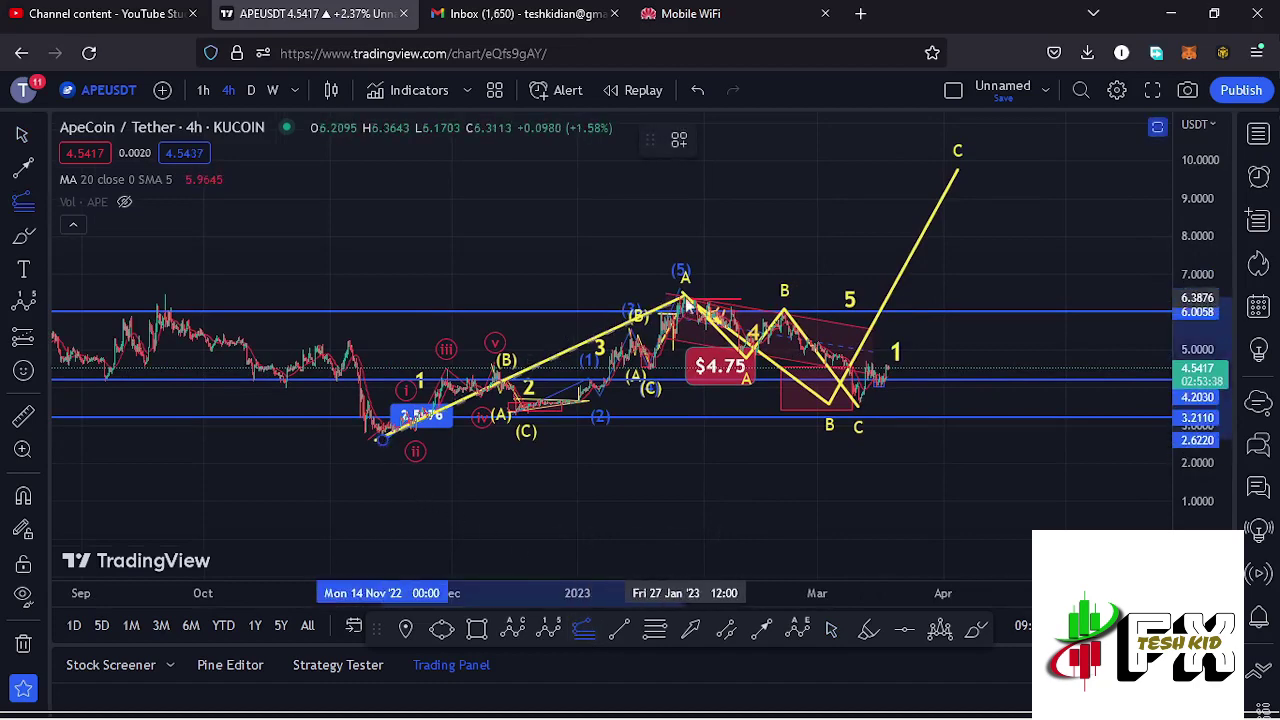
left_click(1064, 400)
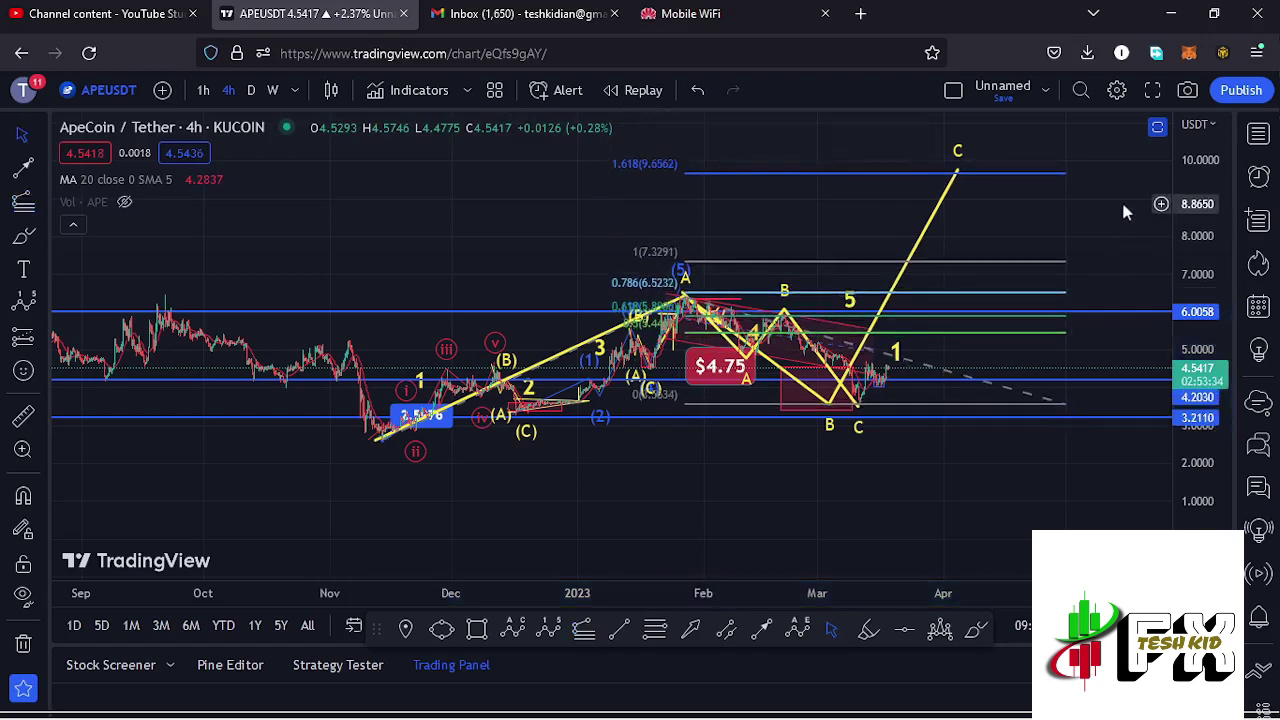
left_click_drag(1121, 199, 1056, 245)
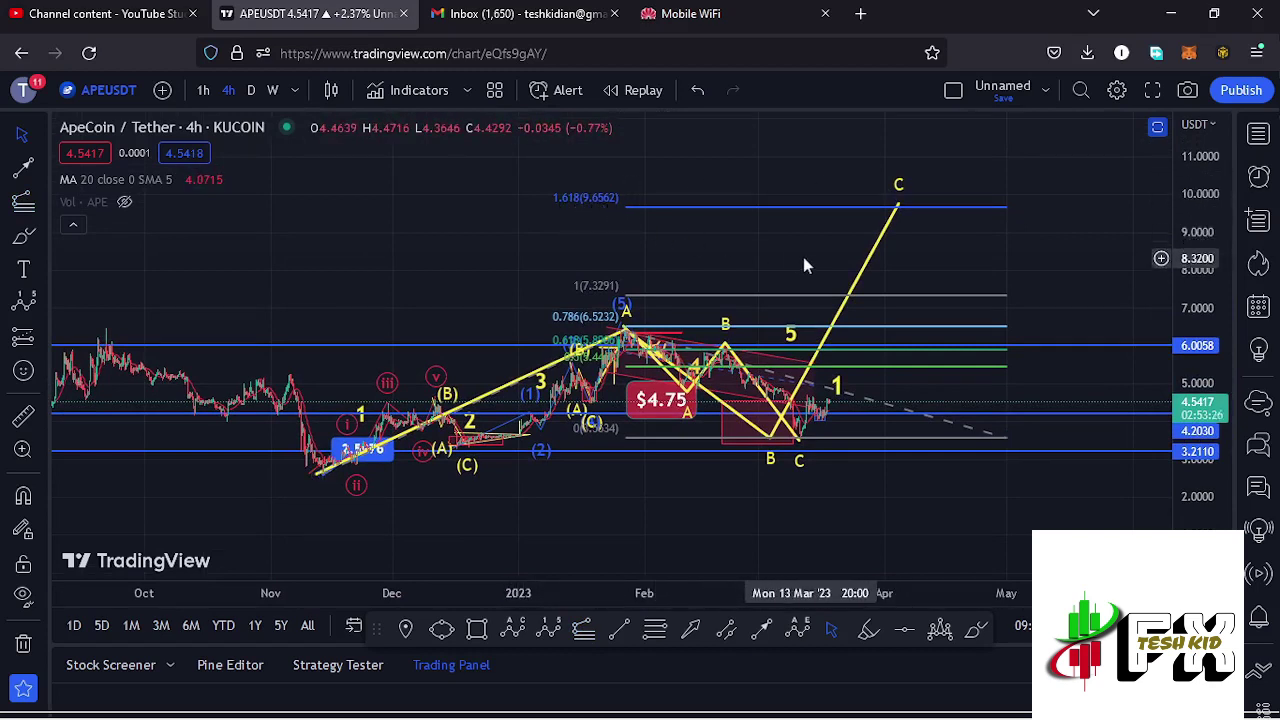
left_click_drag(799, 256, 740, 252)
left_click(948, 434)
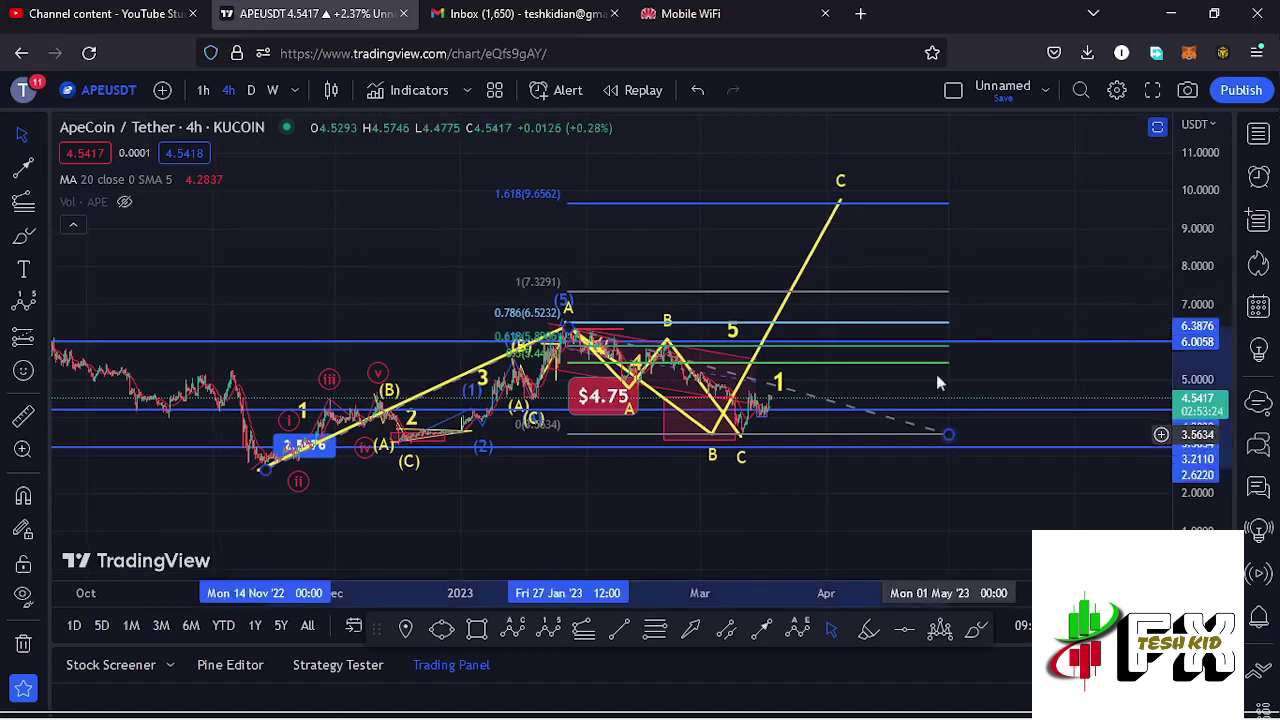
left_click(885, 141)
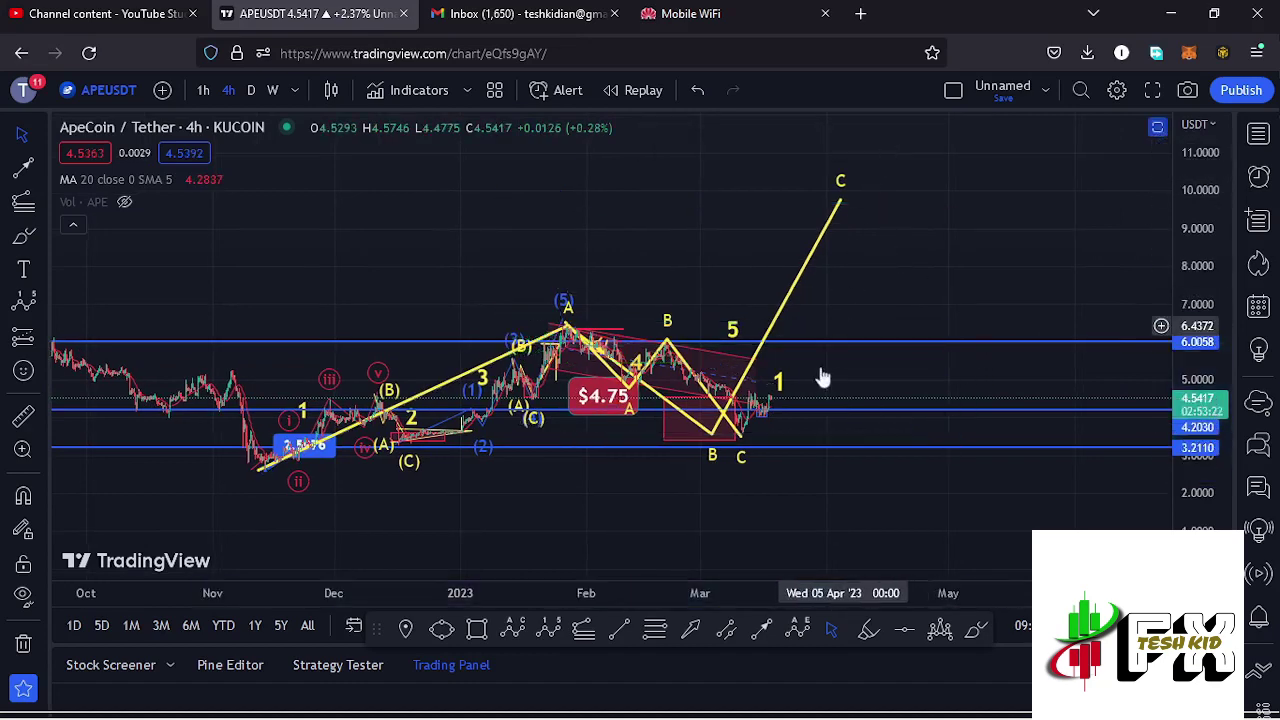
Draw an Elliott impulse wave (12345) from the yellow B low at about 3.59 up to point 5 at about 9.93.
scroll(820, 374, "right", 10)
scroll(697, 390, "left", 15)
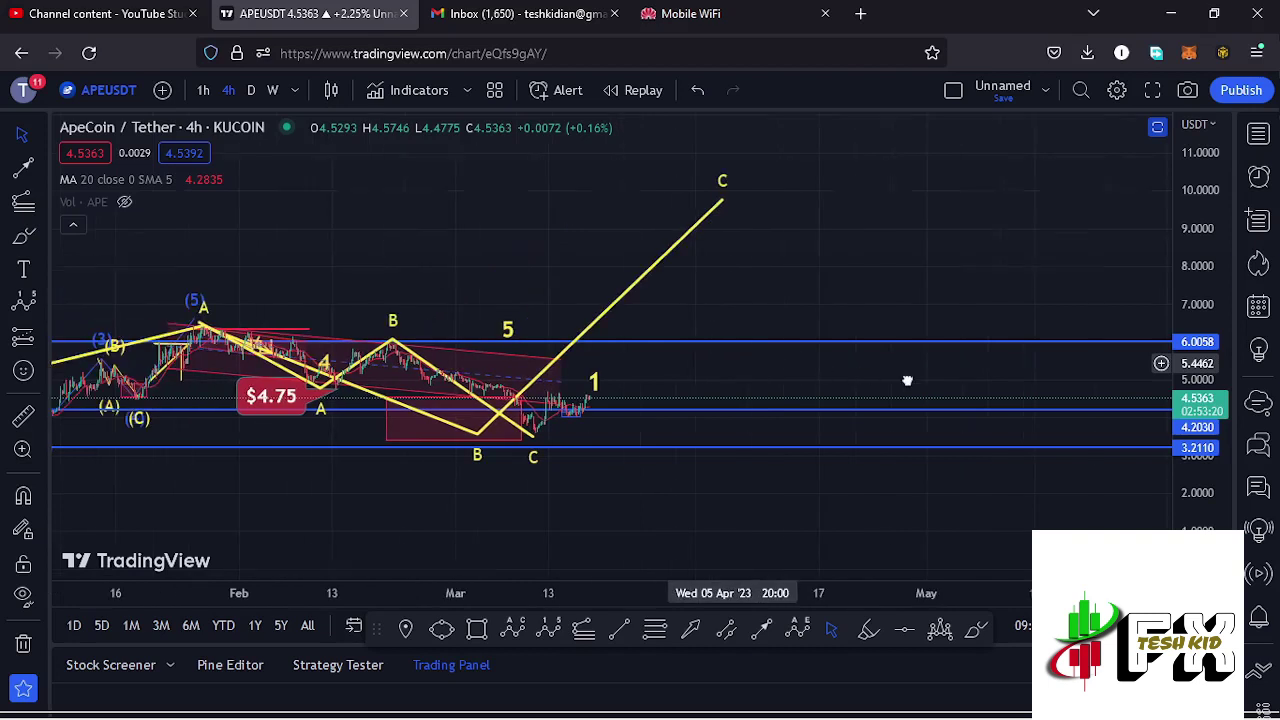
left_click(541, 629)
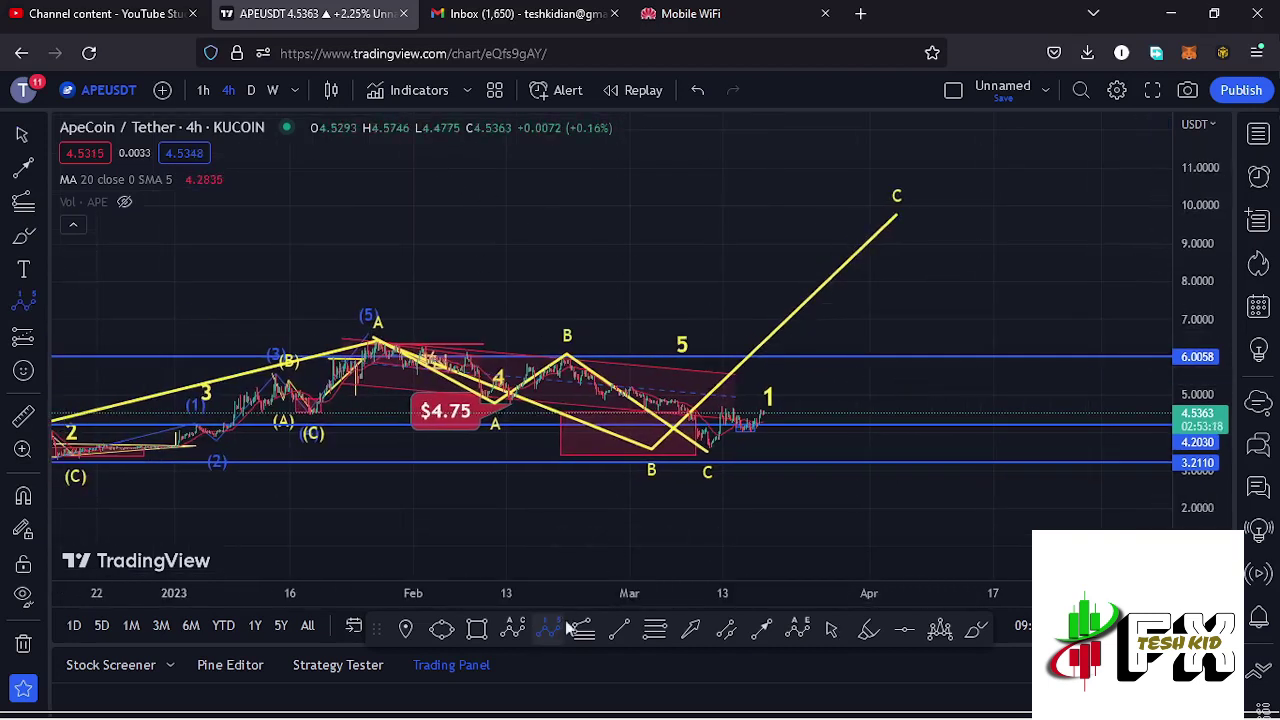
left_click(647, 450)
left_click(680, 357)
left_click(707, 387)
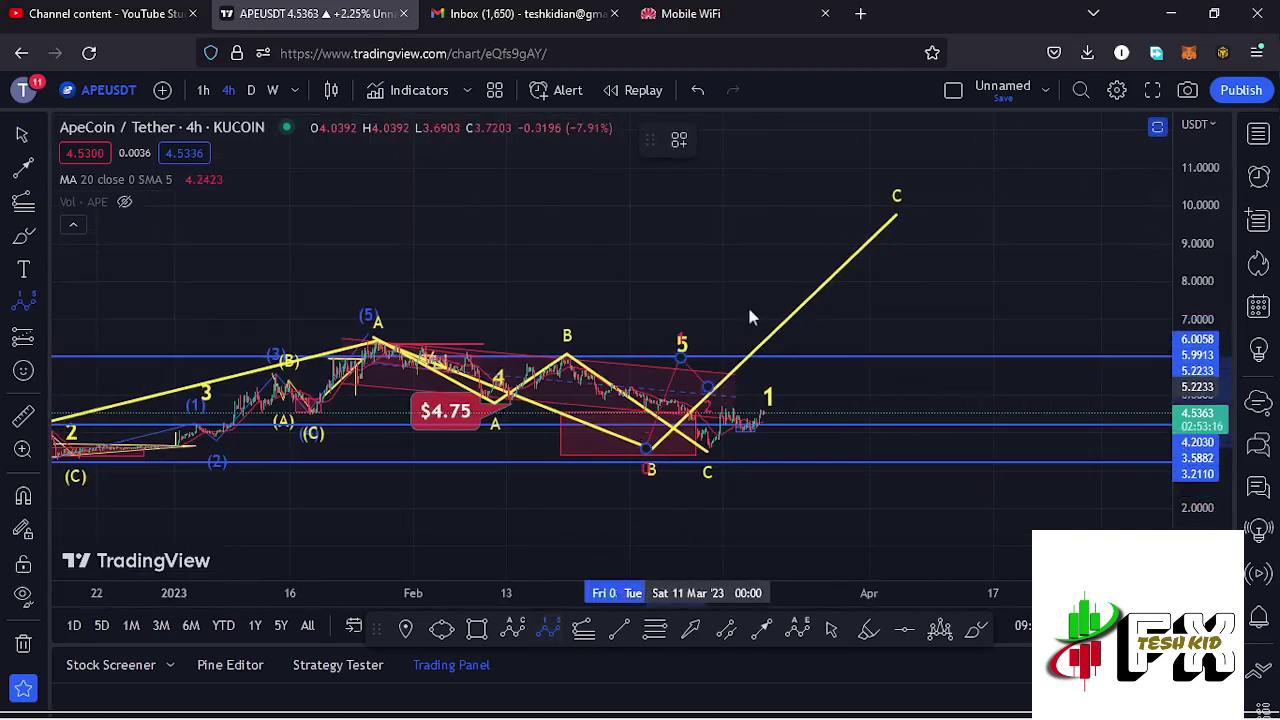
left_click(754, 297)
left_click(770, 320)
left_click(859, 208)
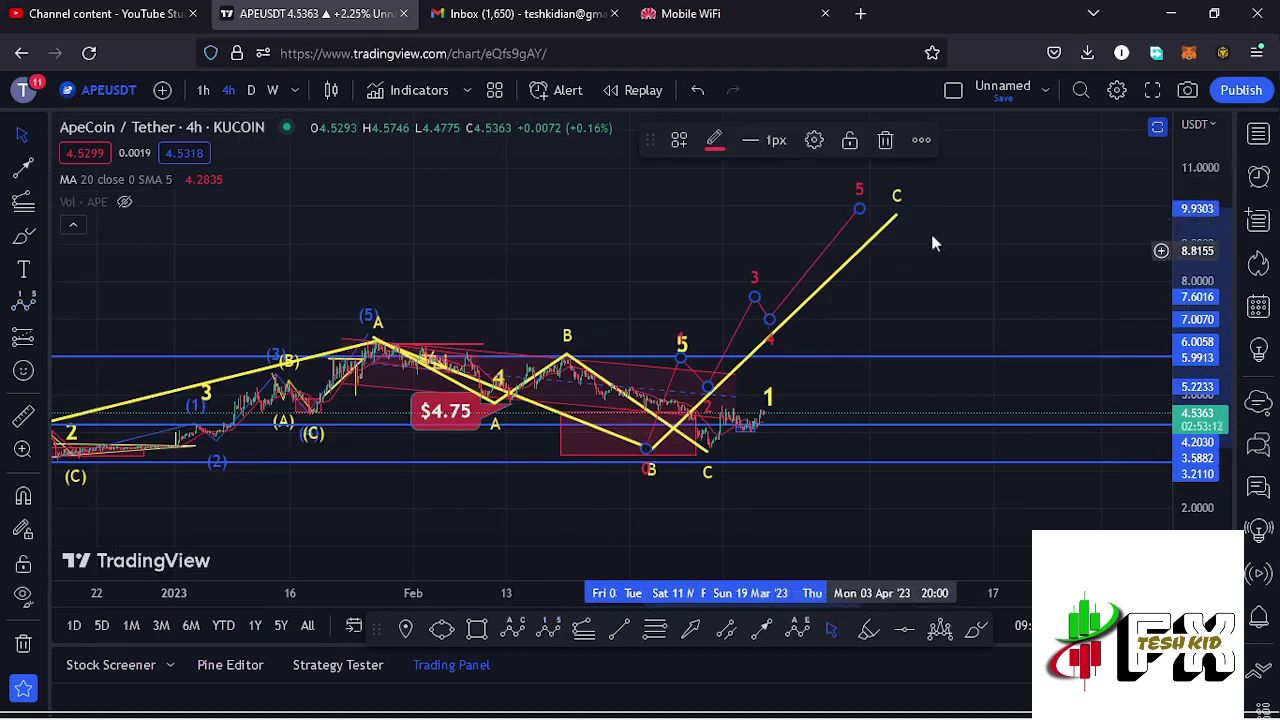
Focus on the mid-March price action around 4.20 and switch the chart to the 1-hour interval.
left_click_drag(864, 390, 943, 272)
scroll(831, 341, "up", 4)
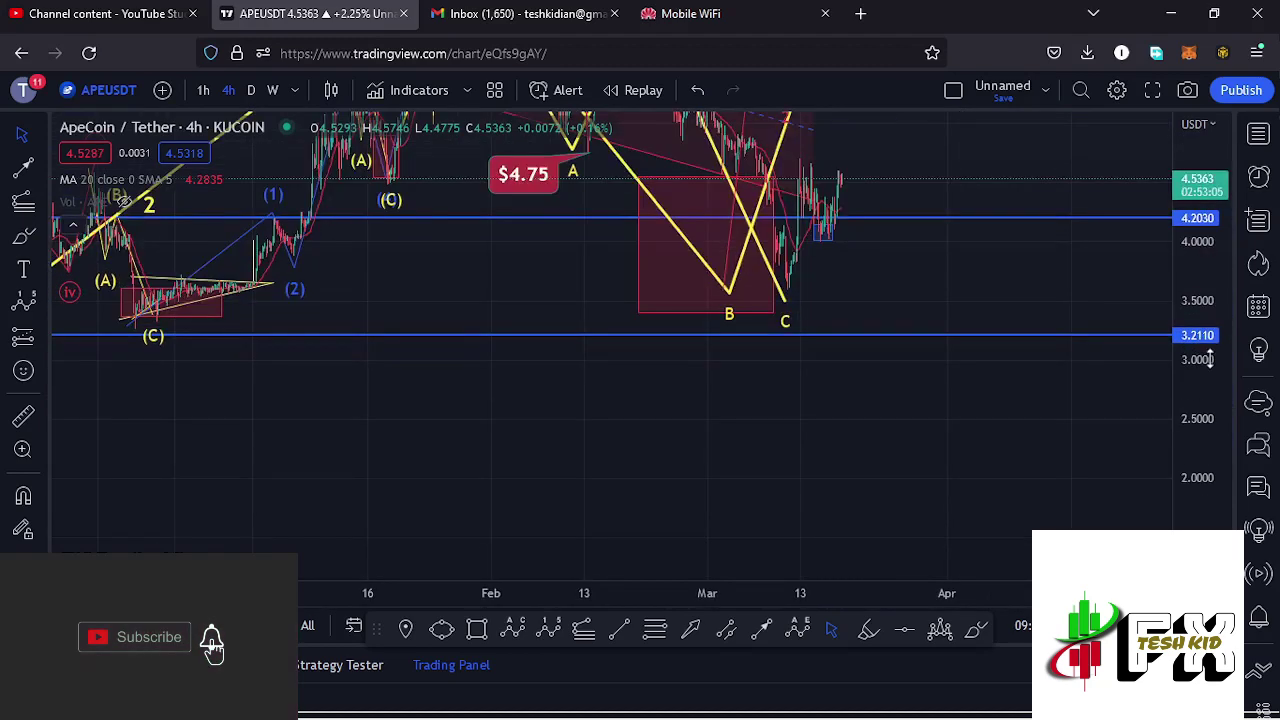
scroll(831, 348, "up", 3)
left_click_drag(397, 266, 886, 406)
scroll(820, 422, "up", 4)
left_click_drag(566, 408, 806, 431)
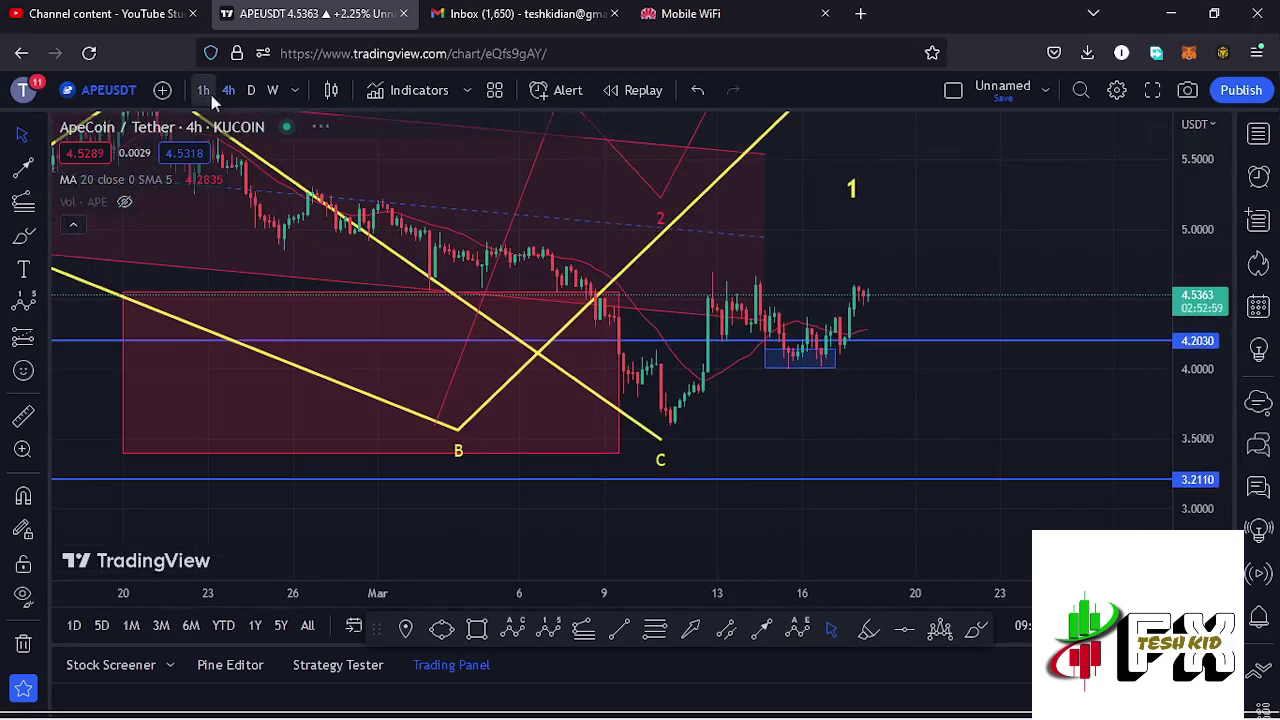
left_click(211, 95)
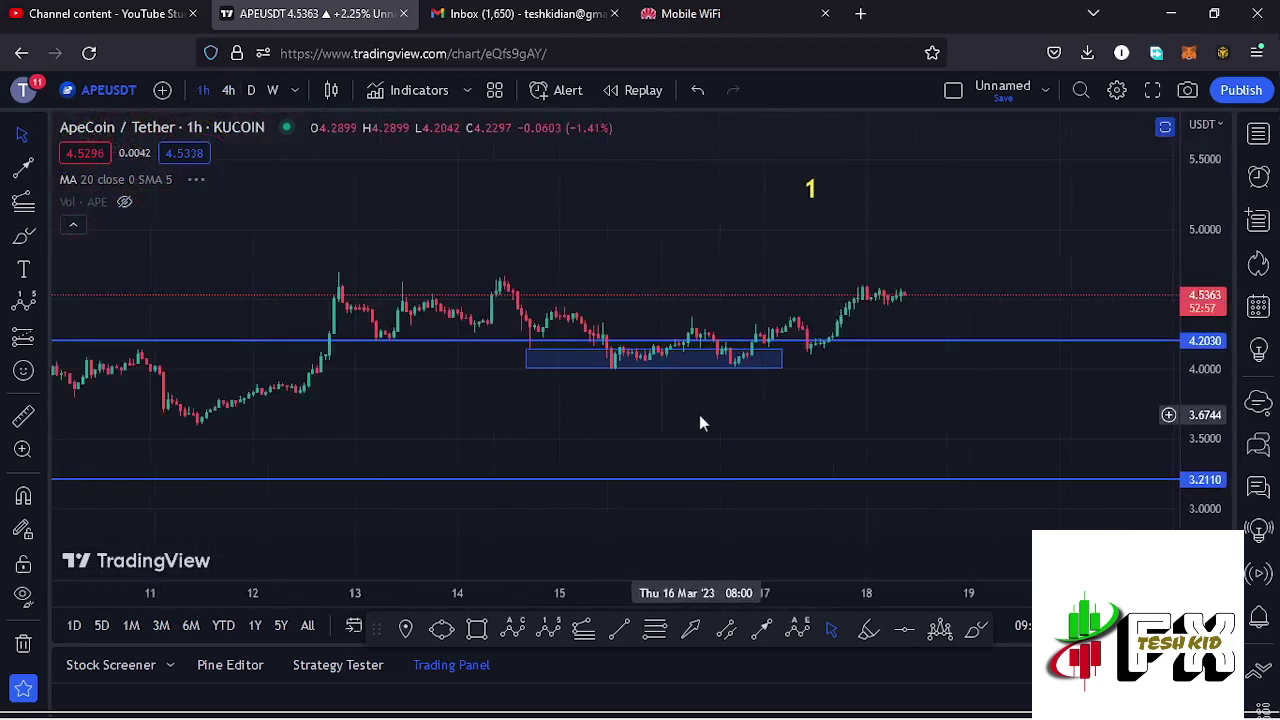
Change the color of the smaller impulse wave starting at the 11 March low to yellow.
scroll(699, 415, "down", 5)
left_click_drag(1027, 421, 837, 446)
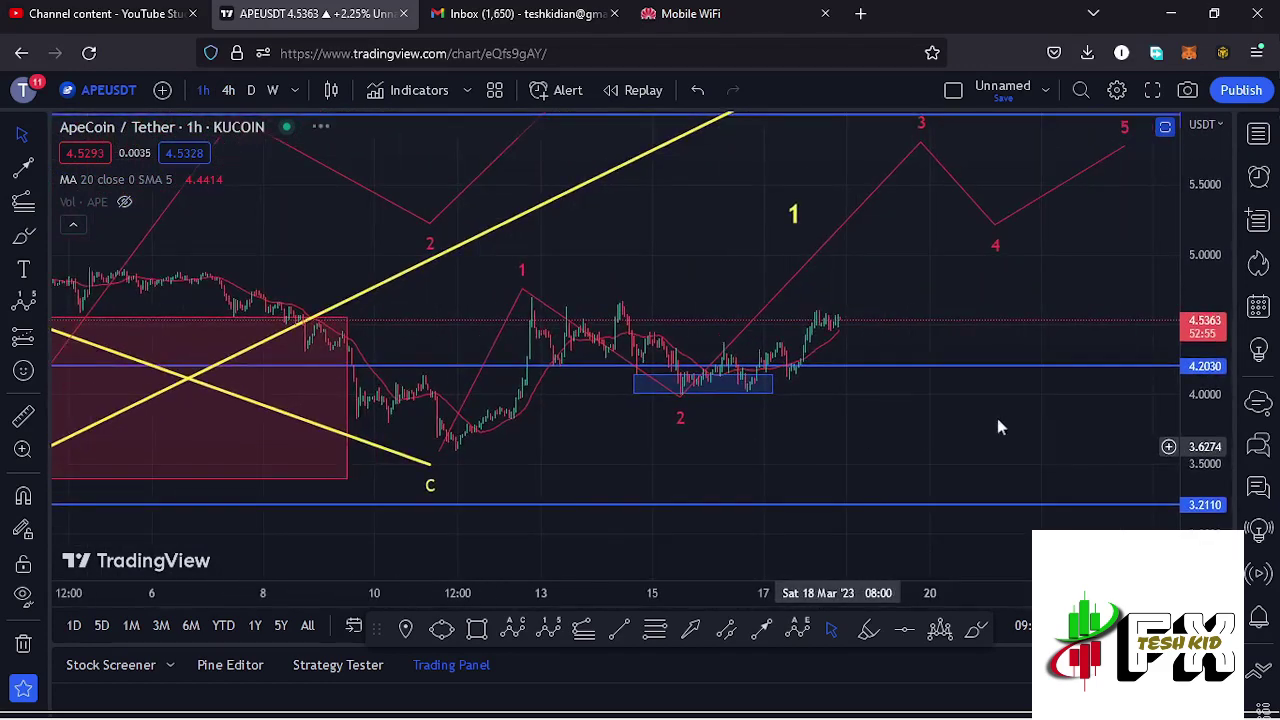
left_click(519, 266)
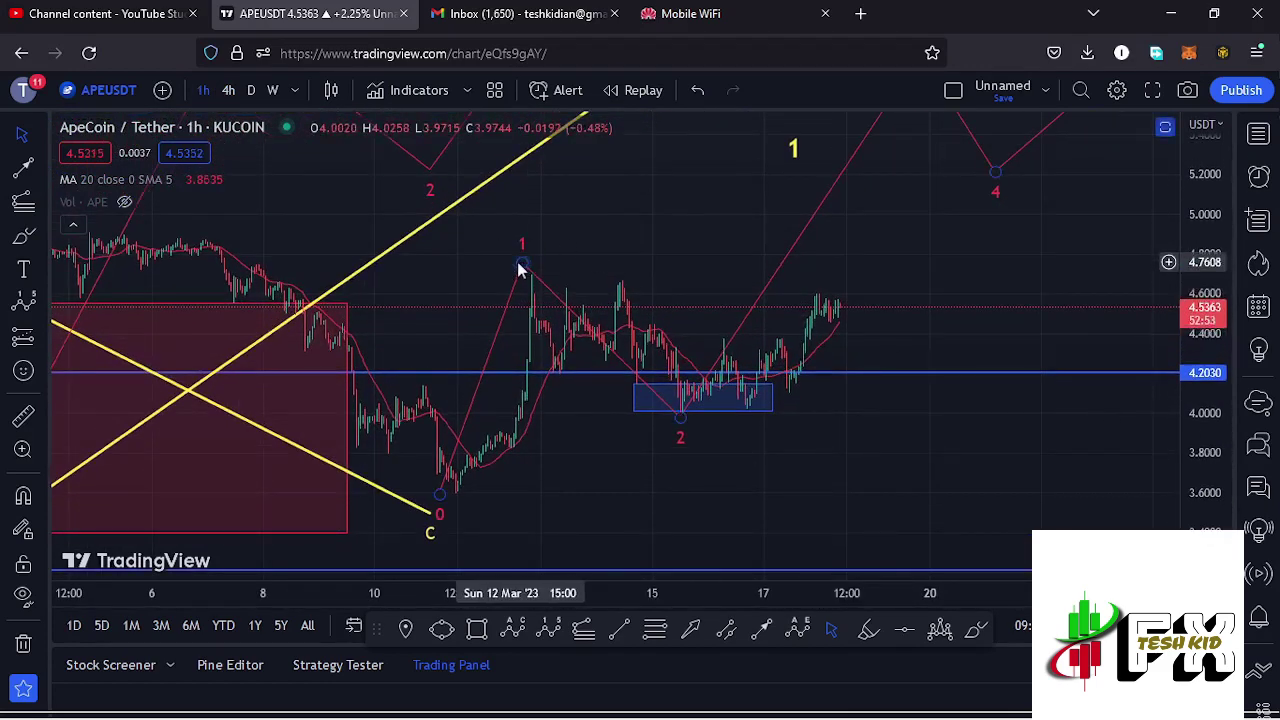
left_click(519, 266)
left_click(714, 147)
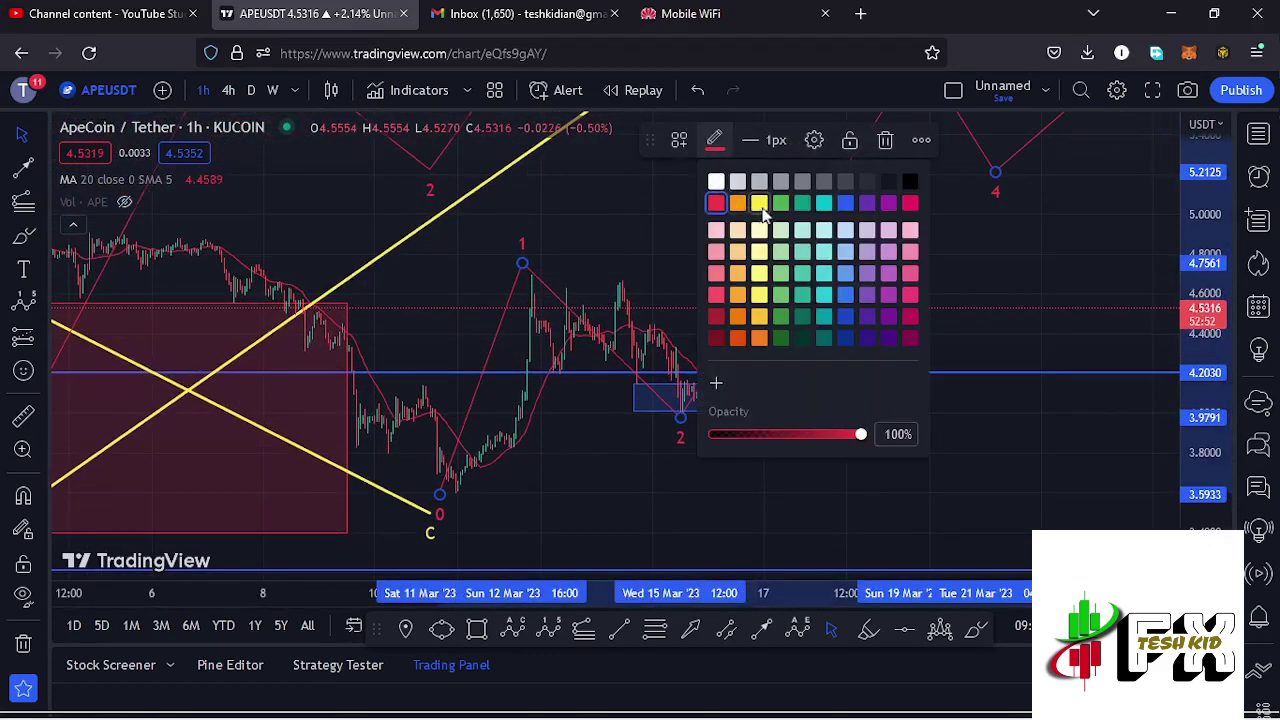
left_click(762, 205)
mouse_move(673, 270)
left_mouse_down()
mouse_move(538, 272)
mouse_move(712, 268)
left_mouse_up()
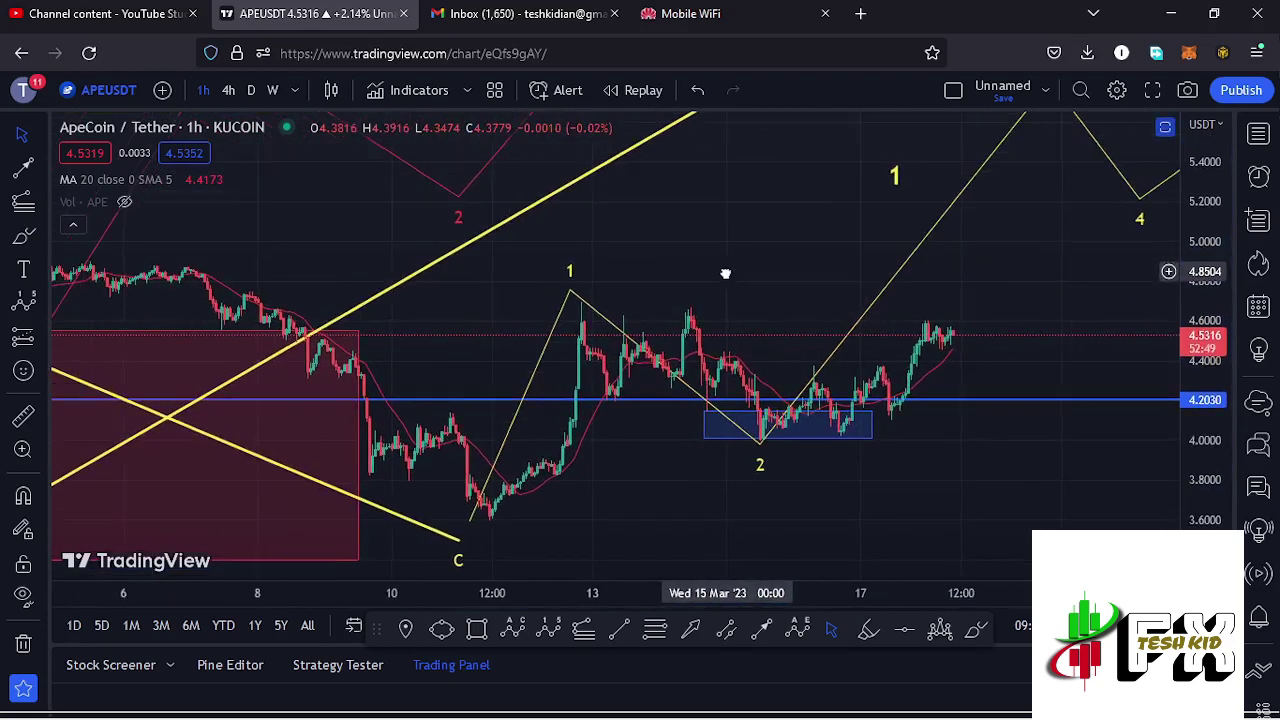
Check the wave 2 pullback with a temporary Fibonacci retracement from the 11 March low at 3.6015 up to 4.7043, and delete it.
left_click_drag(797, 248, 751, 240)
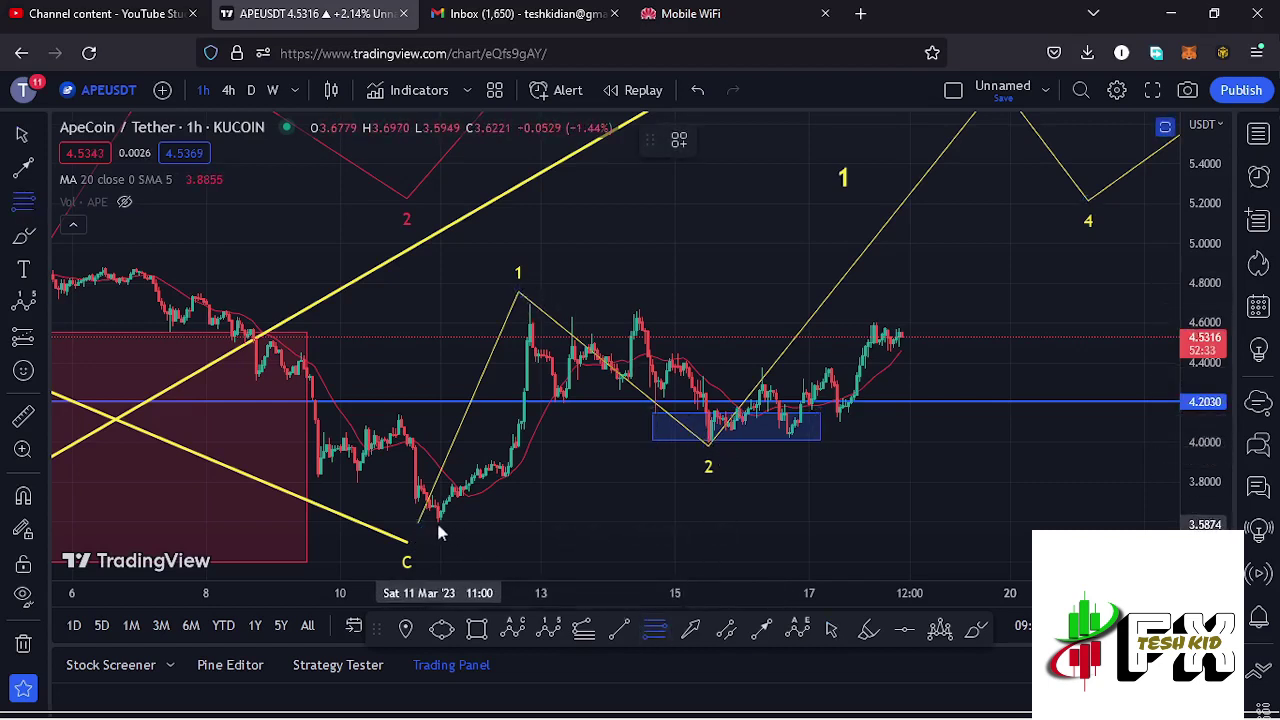
left_click(435, 517)
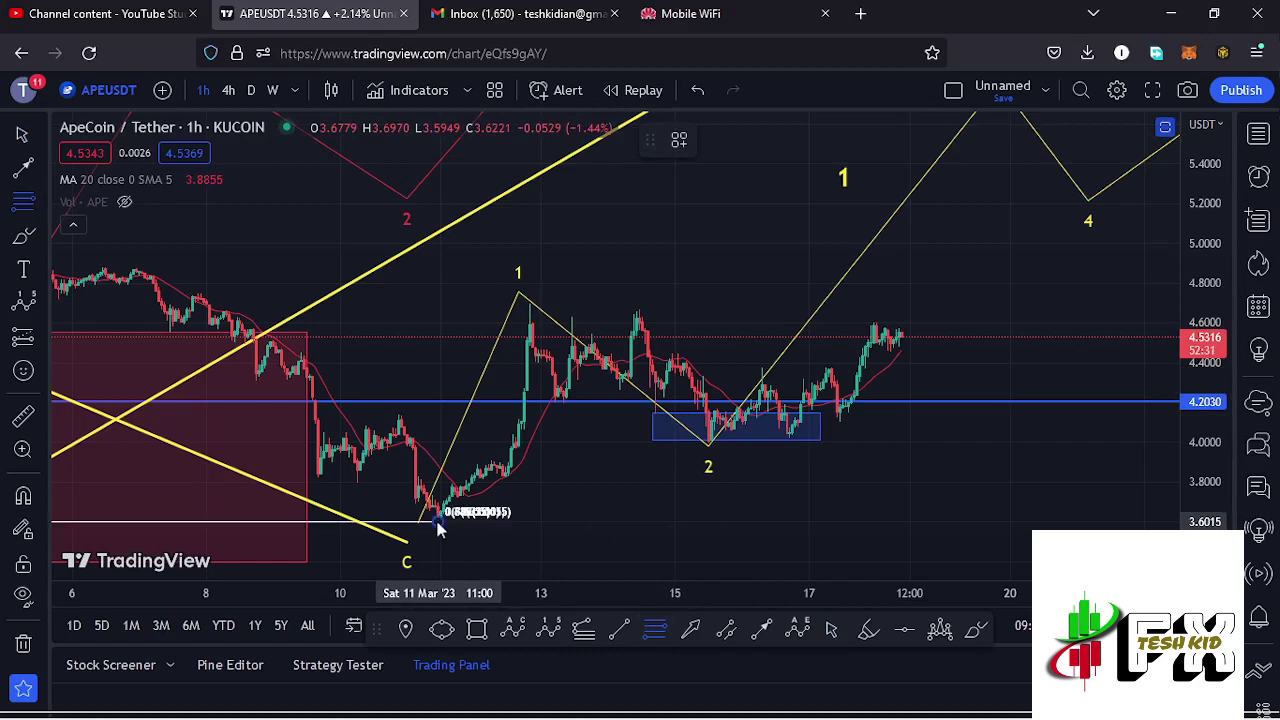
left_click(969, 300)
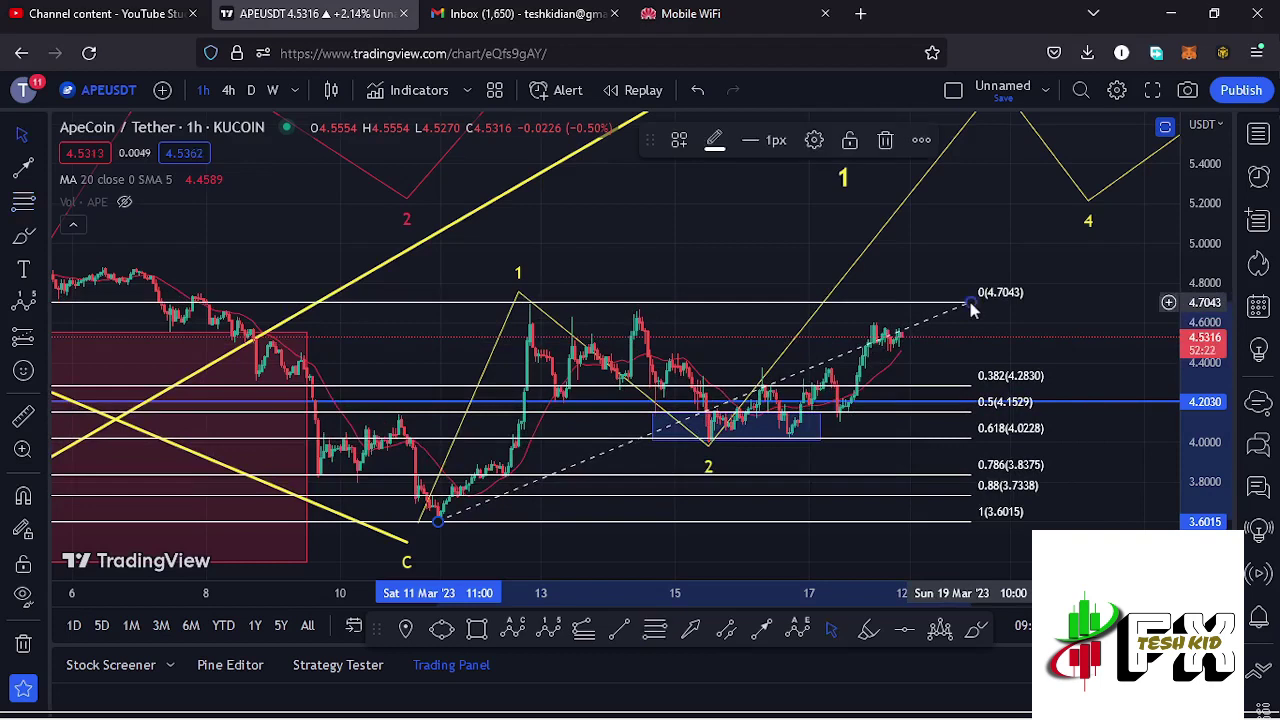
left_click(885, 140)
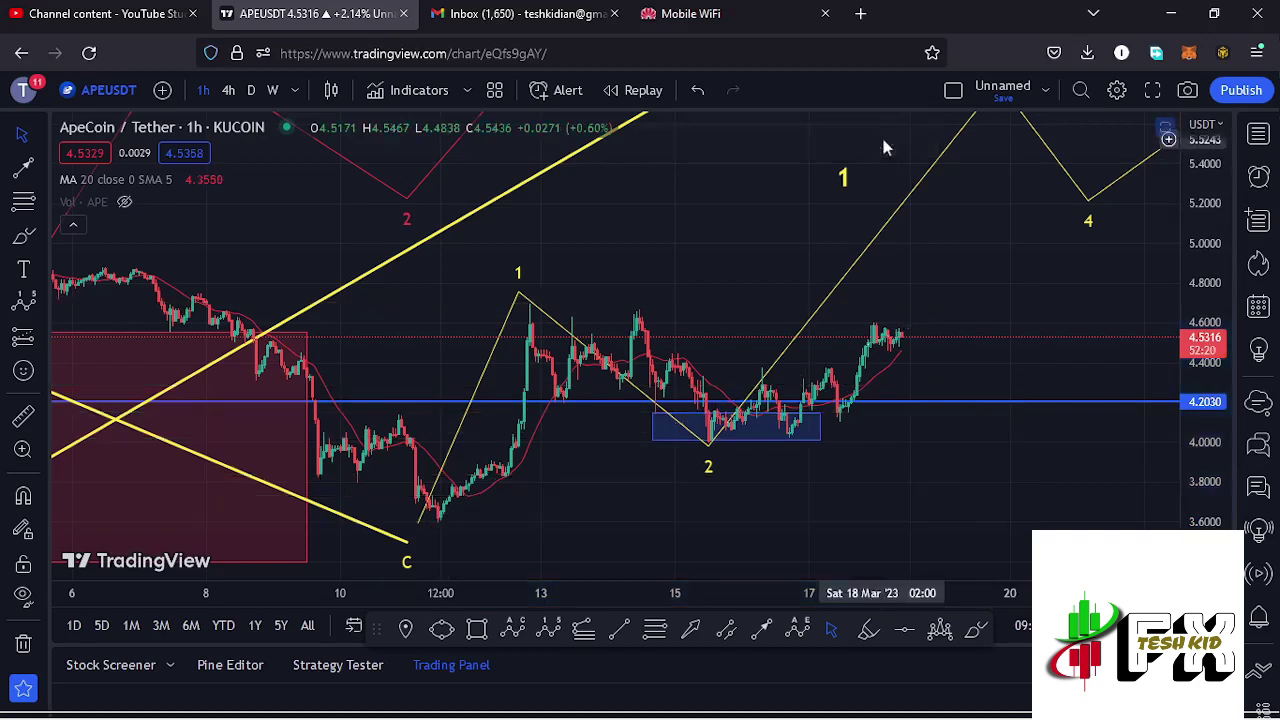
Draw a trend-based Fibonacci extension from the 11 March low to the wave 1 high at 4.7043 and back to the wave 2 low at 4.0115.
scroll(1089, 299, "down", 3)
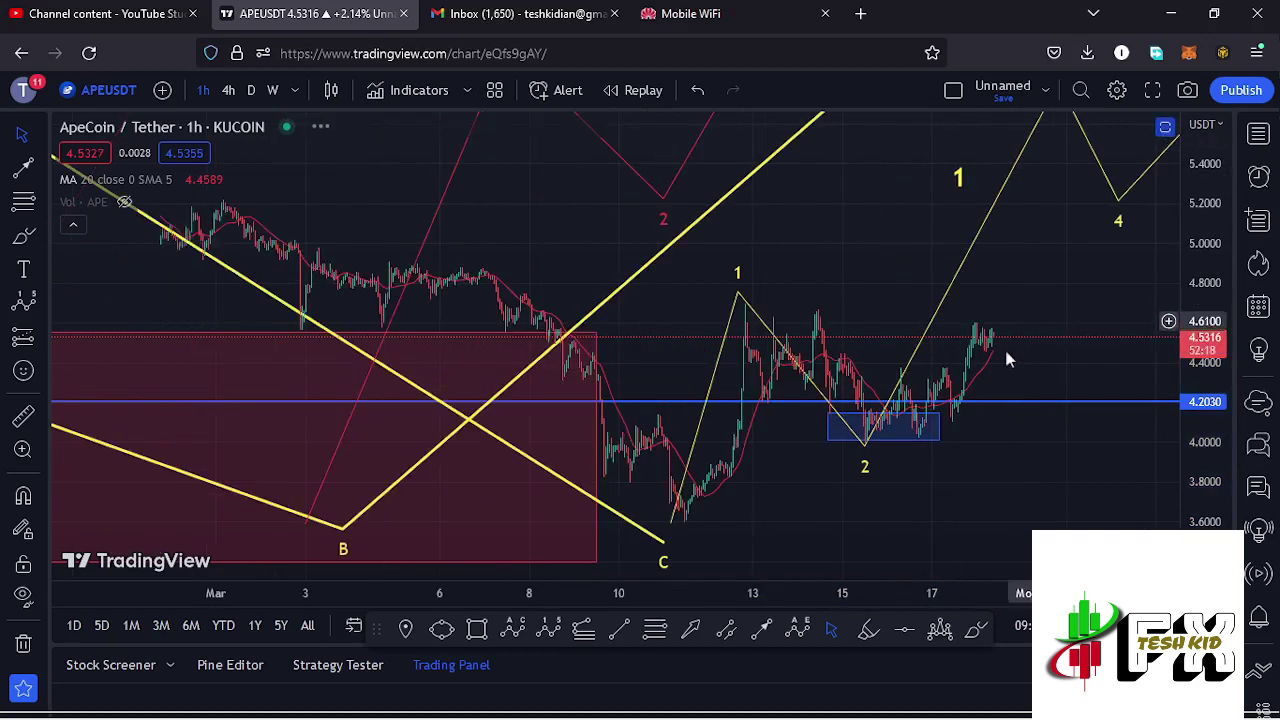
left_click_drag(1004, 346, 844, 409)
scroll(844, 414, "up", 3)
left_click_drag(782, 363, 880, 386)
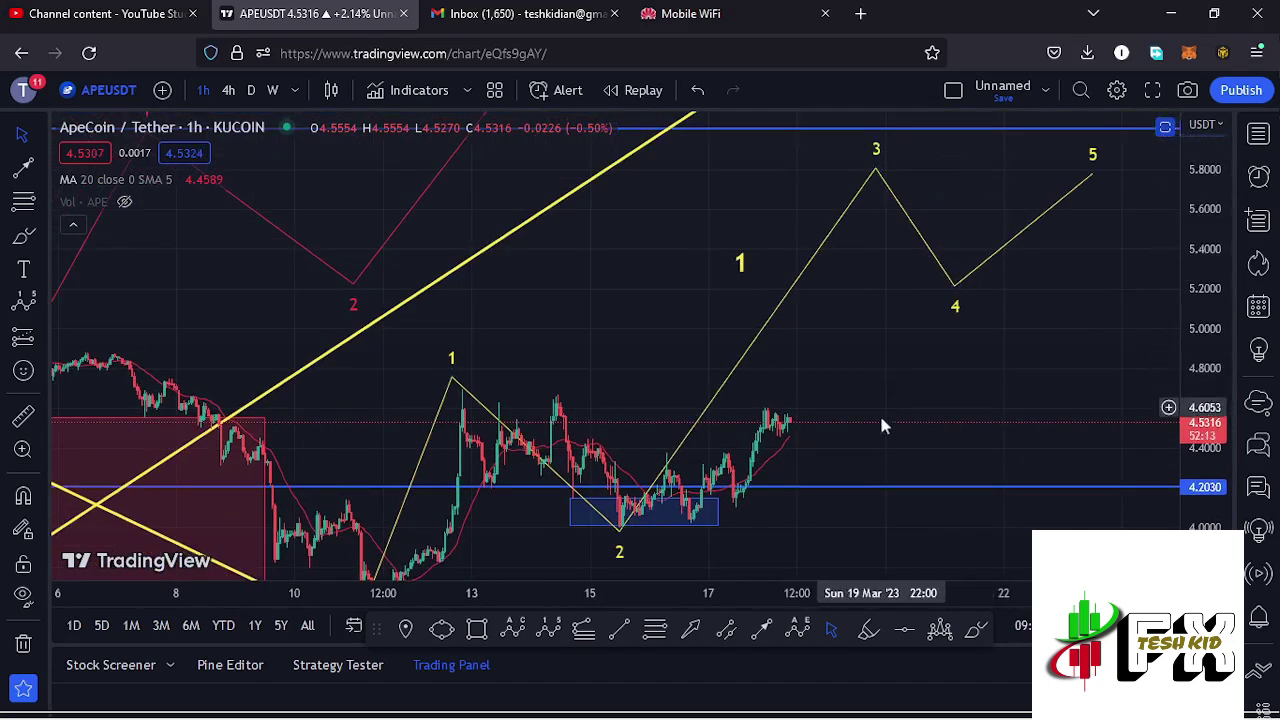
left_click_drag(891, 440, 928, 363)
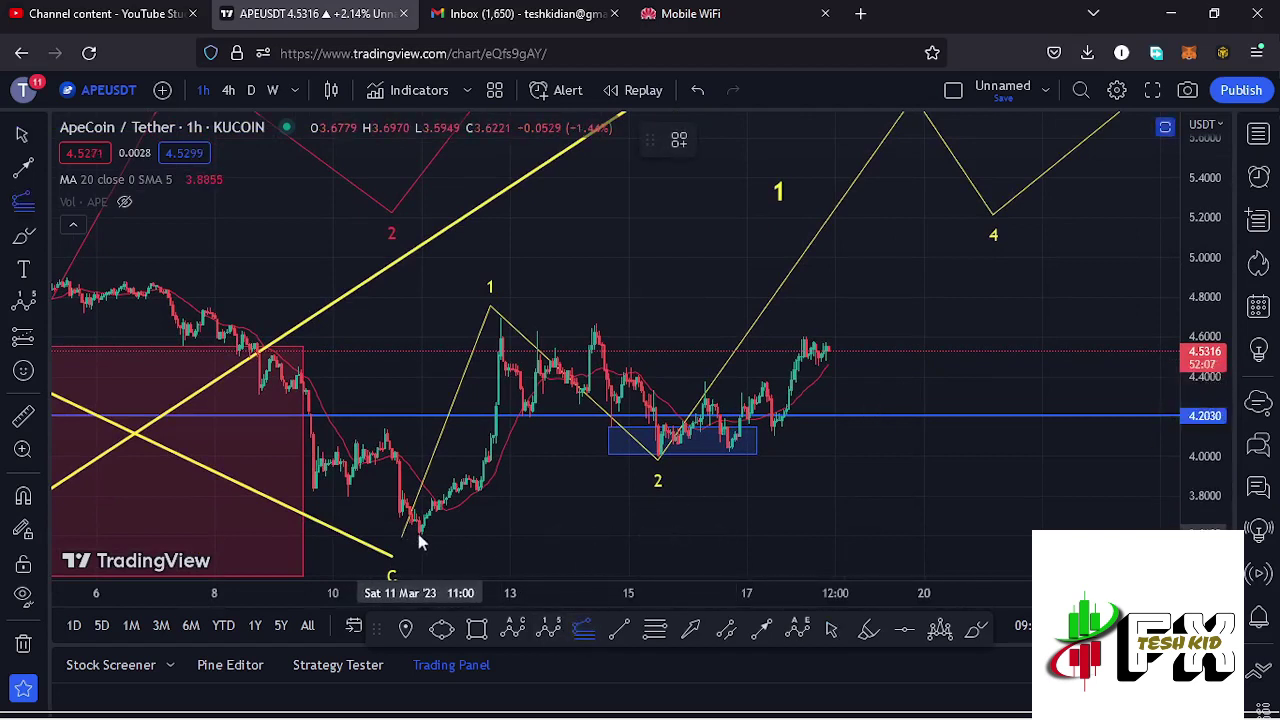
left_click(500, 322)
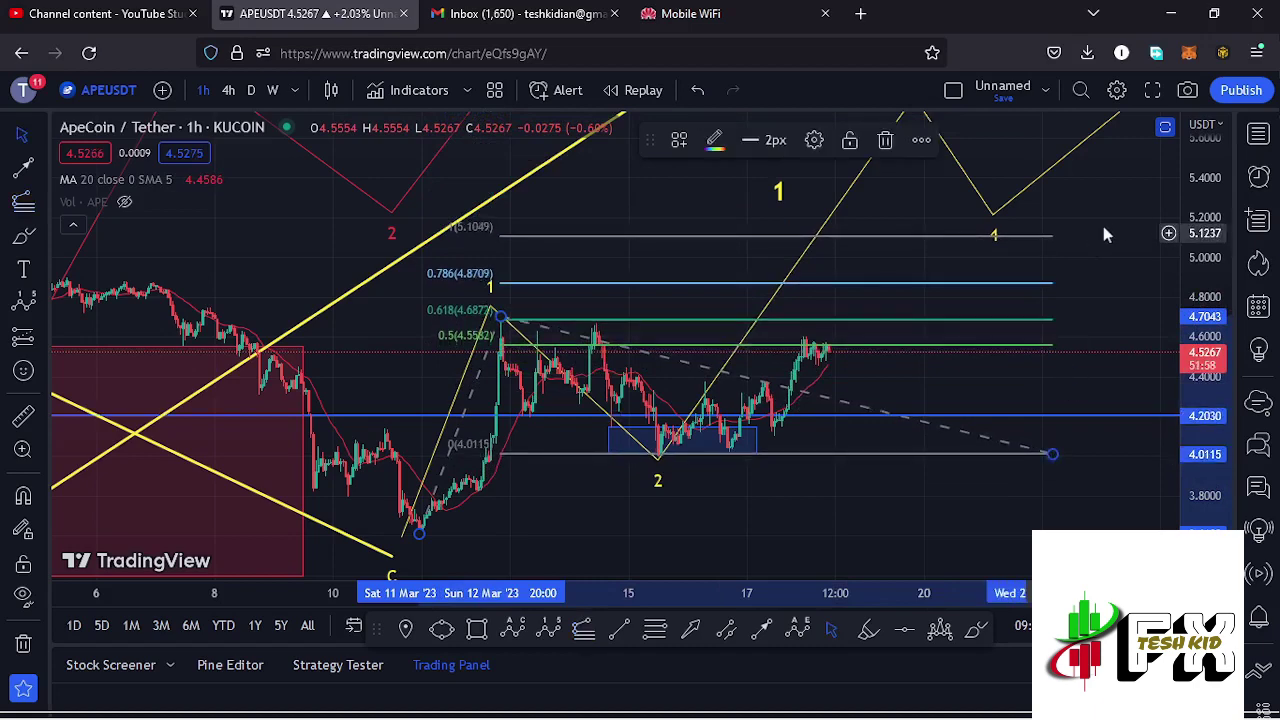
Align point 3 of the small yellow impulse wave with the 1.618 extension level at about 5.78, and delete the extension.
left_click_drag(1121, 217, 1020, 328)
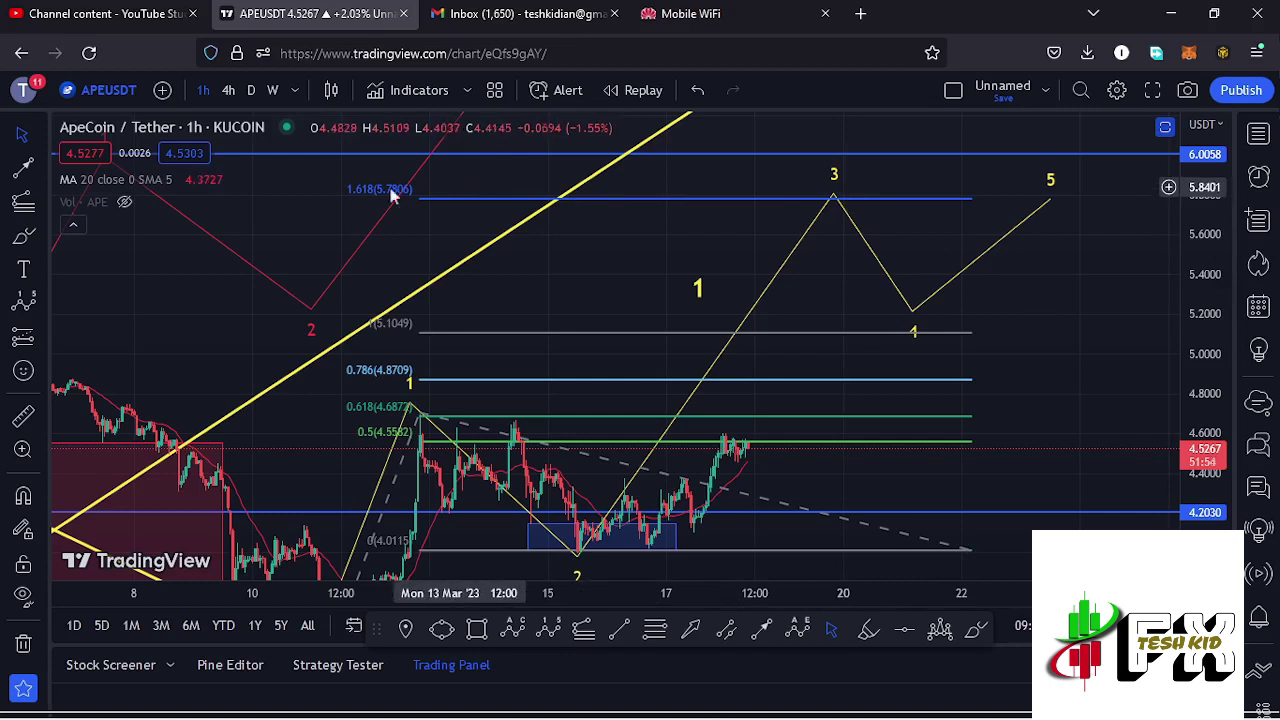
left_click(838, 200)
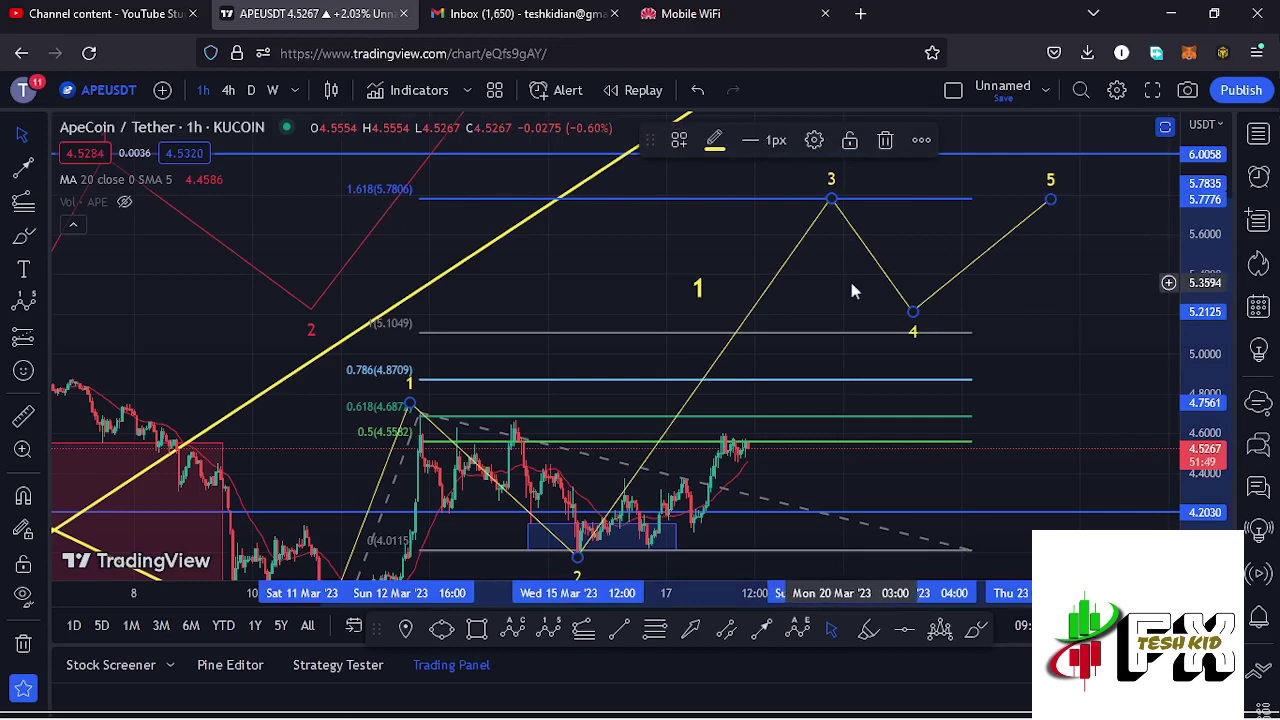
left_click(966, 556)
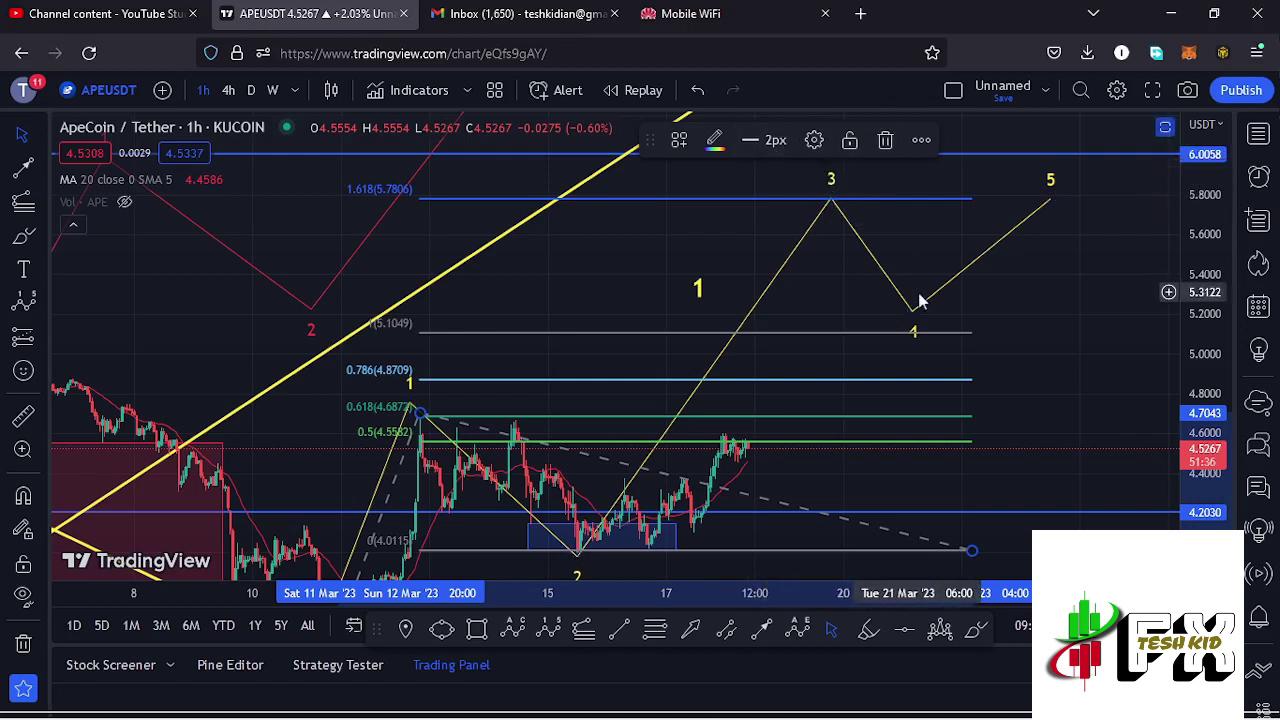
left_click(885, 140)
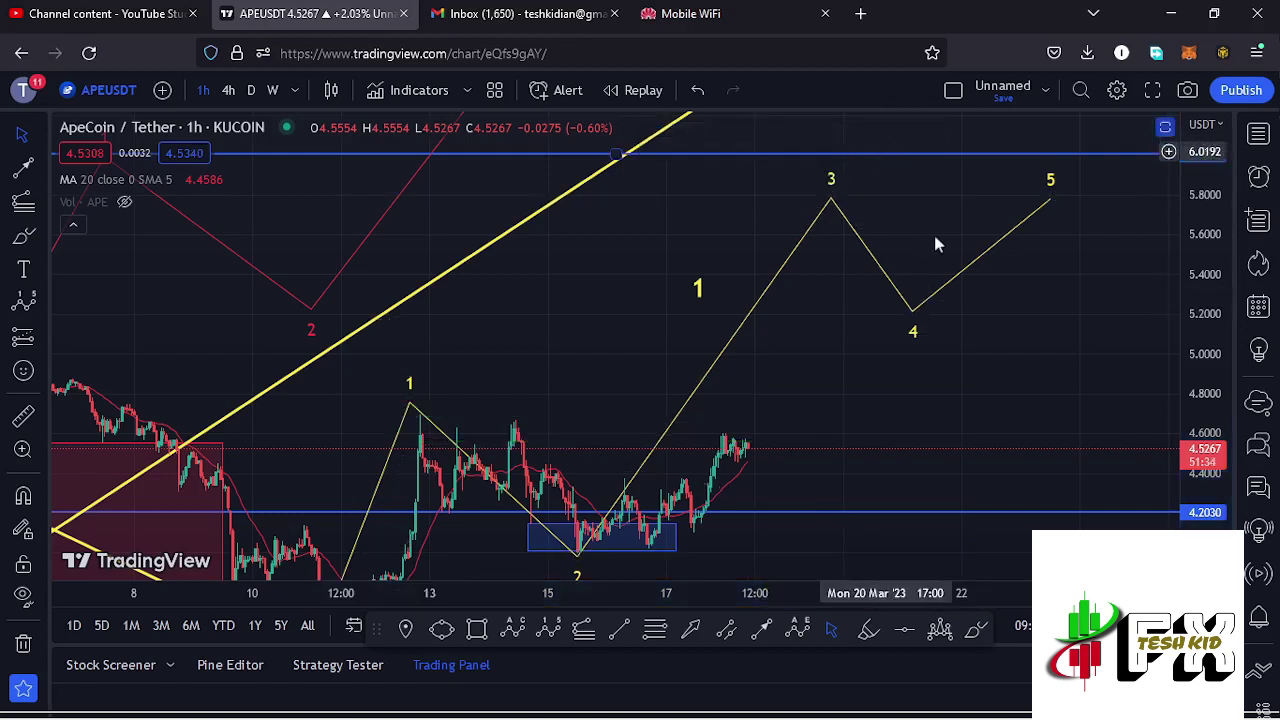
Raise point 5 of the small yellow impulse wave above the horizontal line at 6.0058.
left_click_drag(1050, 200, 1062, 122)
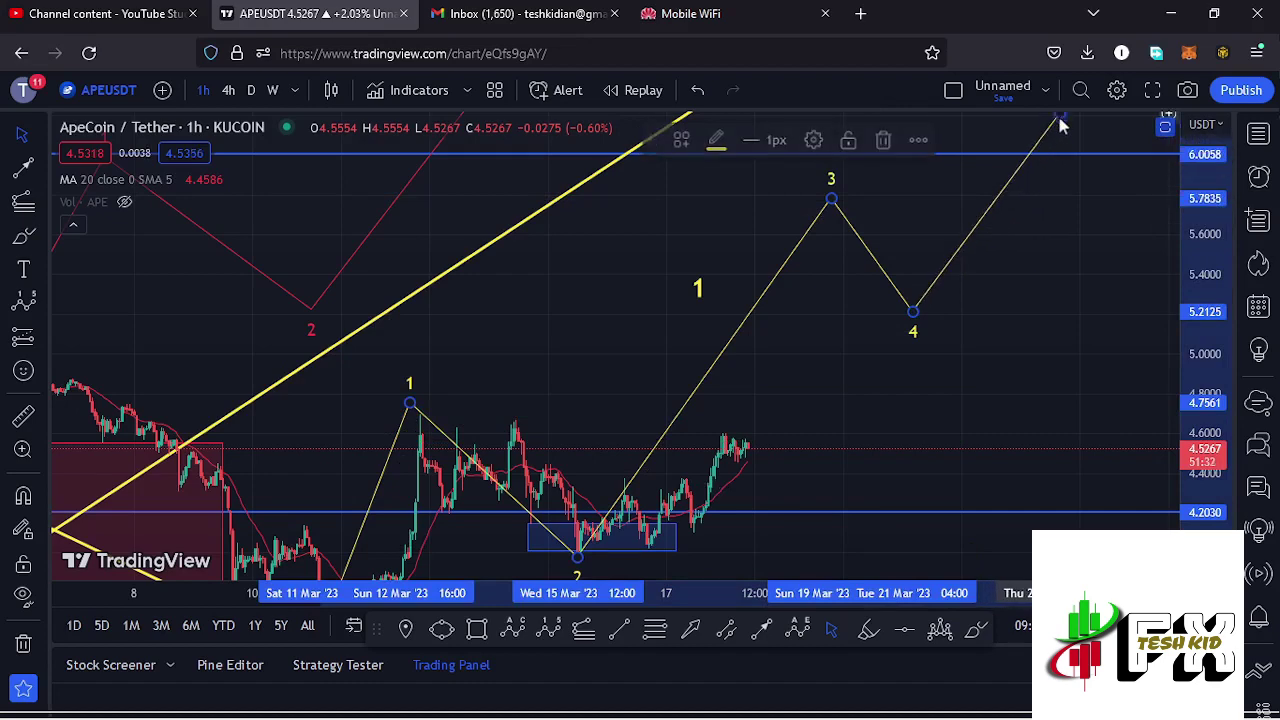
mouse_move(1074, 226)
left_mouse_down()
mouse_move(763, 466)
mouse_move(937, 360)
mouse_move(1001, 246)
left_mouse_up()
mouse_move(846, 438)
left_mouse_down()
mouse_move(929, 391)
mouse_move(986, 314)
left_mouse_up()
mouse_move(850, 394)
left_mouse_down()
mouse_move(889, 366)
mouse_move(977, 354)
mouse_move(914, 336)
left_mouse_up()
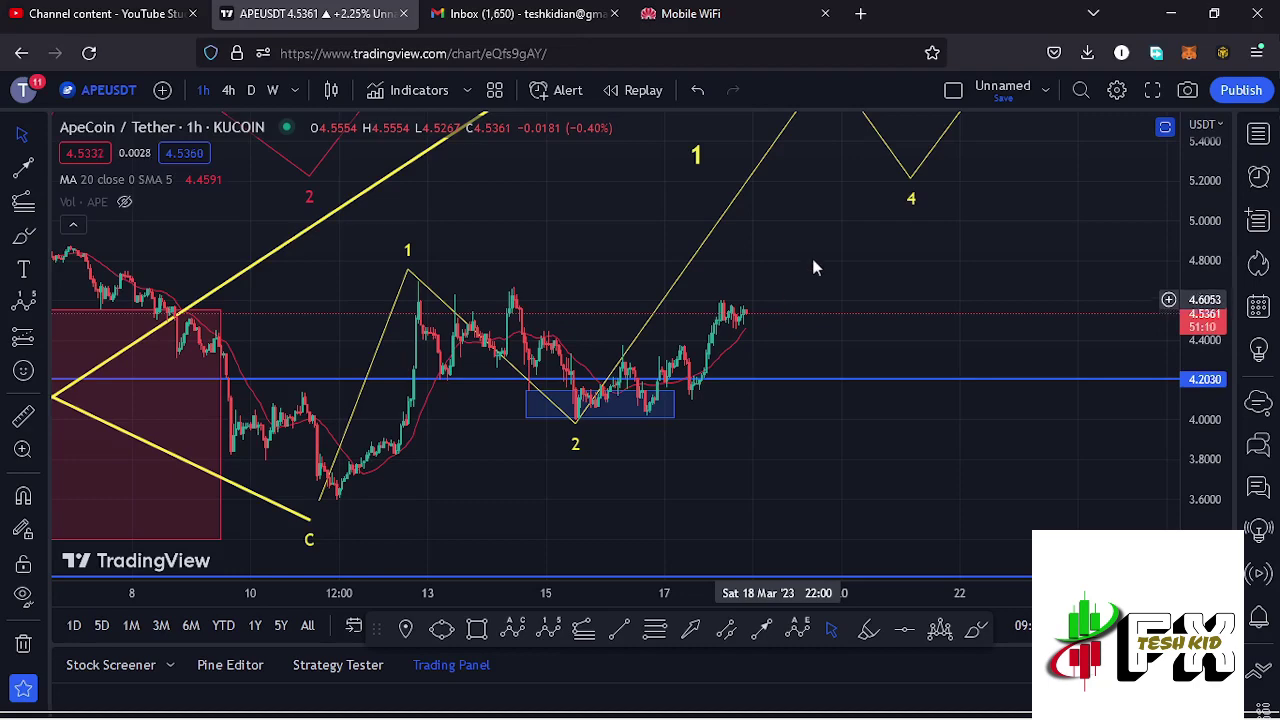
Switch the chart to the 4-hour interval and examine the recent RSI in a temporarily maximized pane.
left_click(228, 90)
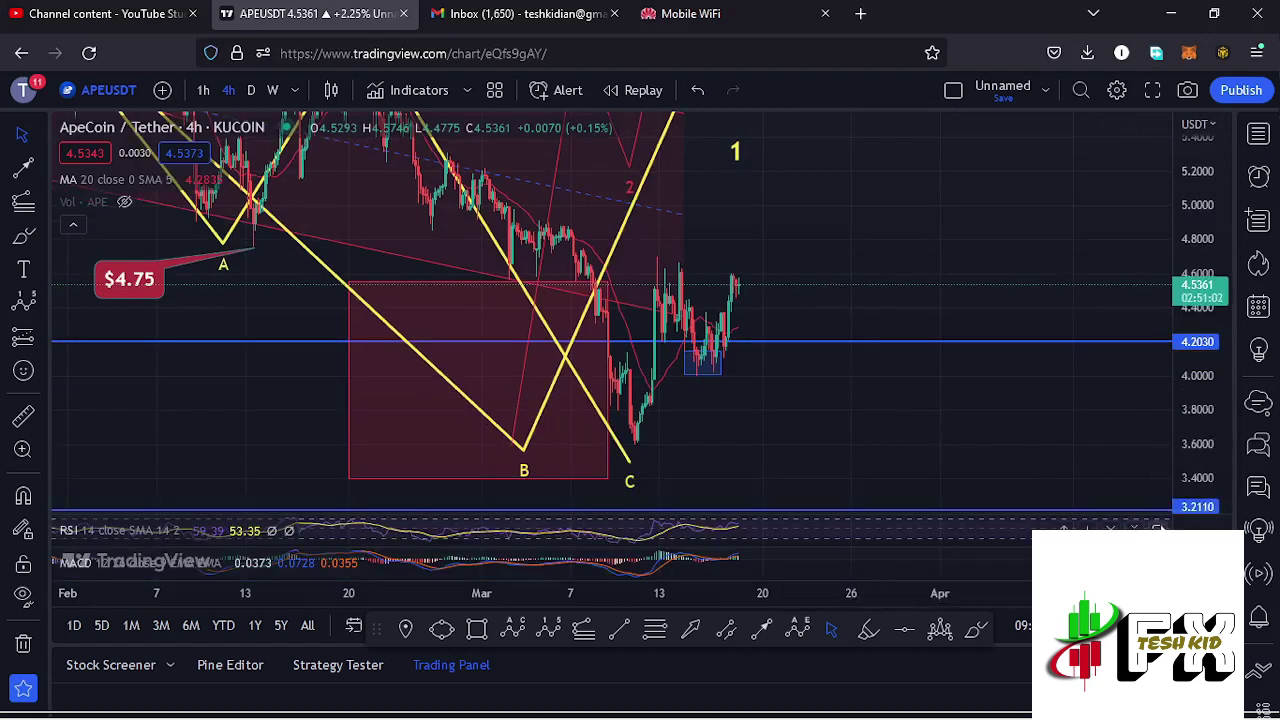
left_click(1157, 528)
scroll(825, 400, "up", 3)
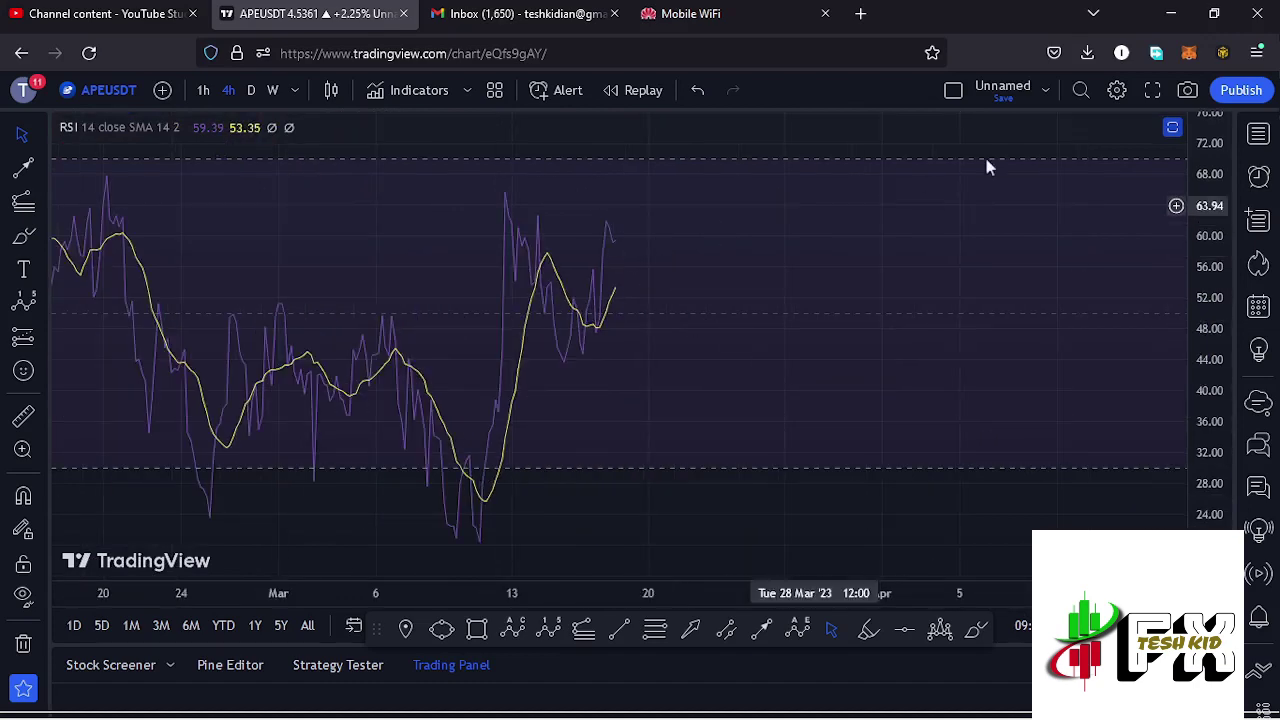
left_click(1172, 128)
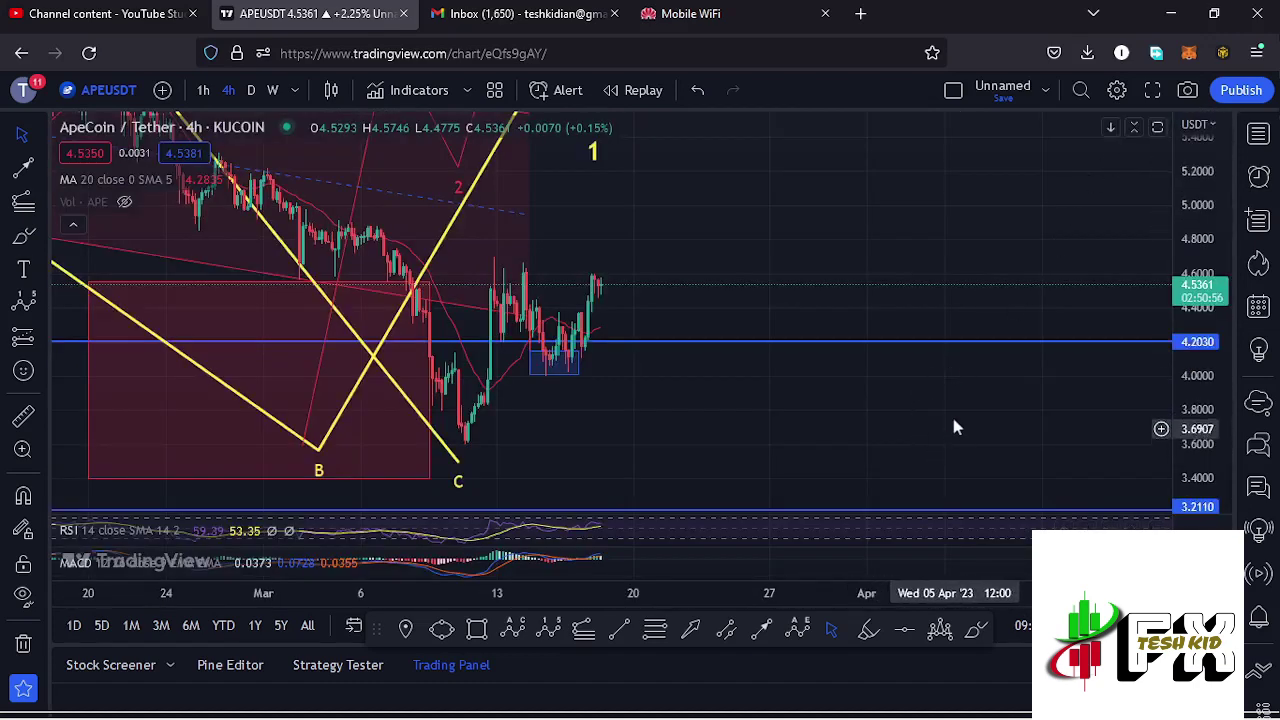
Examine the MACD lines and histogram for mid-March in a temporarily maximized pane, and restore the full chart layout.
left_click(1161, 560)
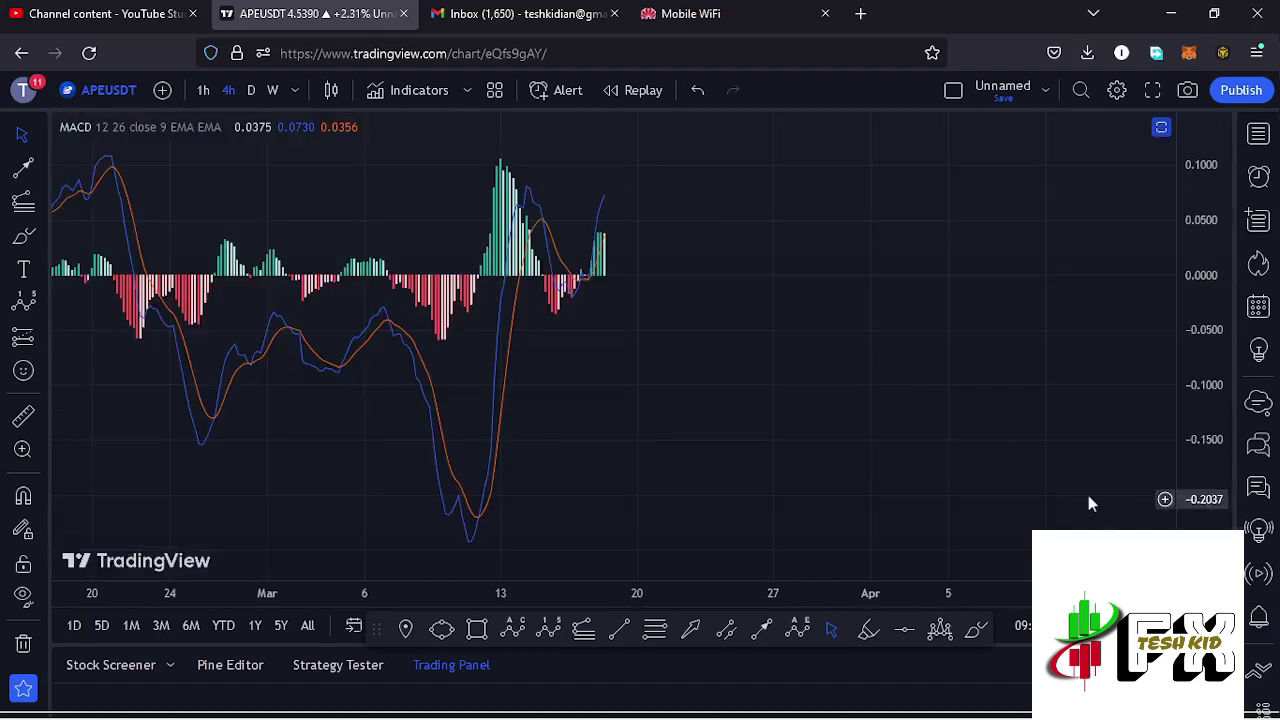
scroll(885, 482, "up", 2)
left_click_drag(556, 446, 925, 447)
scroll(921, 465, "up", 3)
left_click_drag(785, 462, 920, 470)
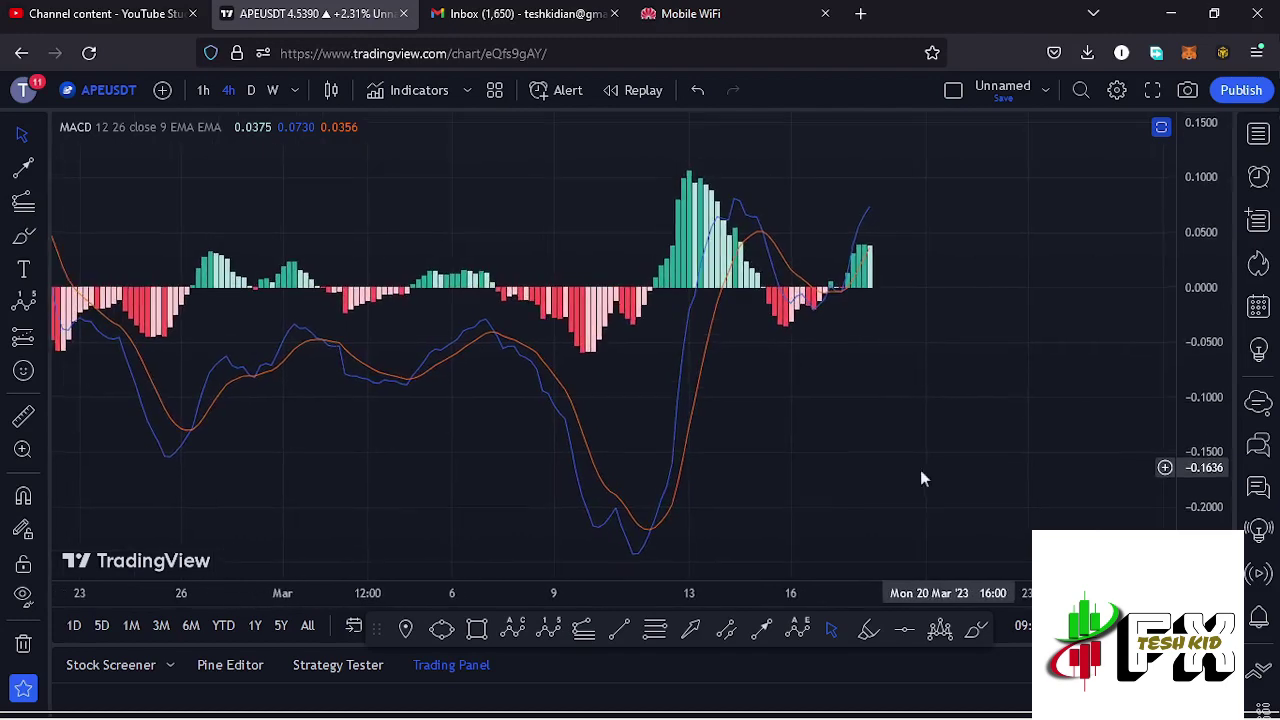
scroll(862, 470, "up", 2)
double_click(906, 407)
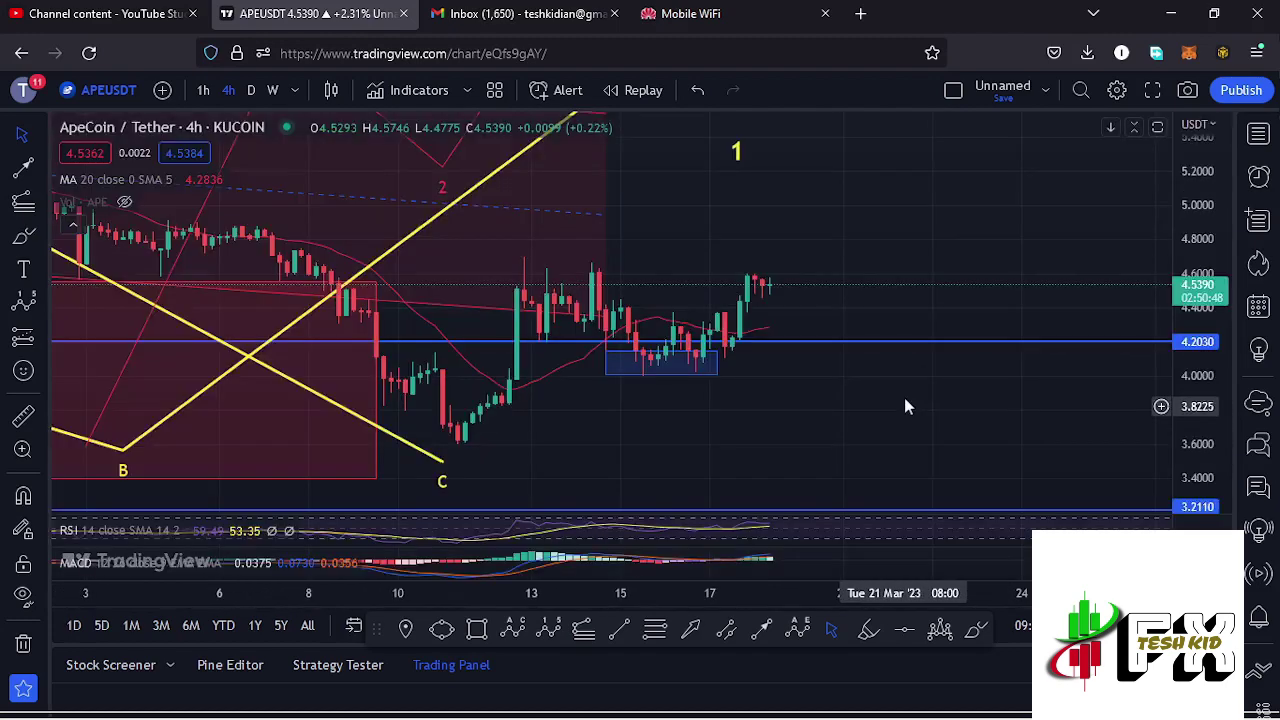